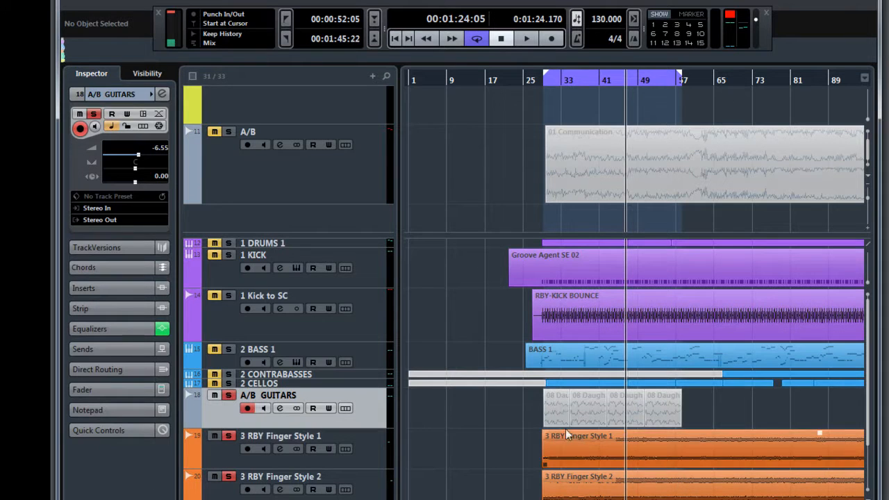
- Play the cycle range from its start and use the Mute tool to compare the 08 Daughters reference clips with the RBY Finger Style clips
left_click(540, 82)
key("space")
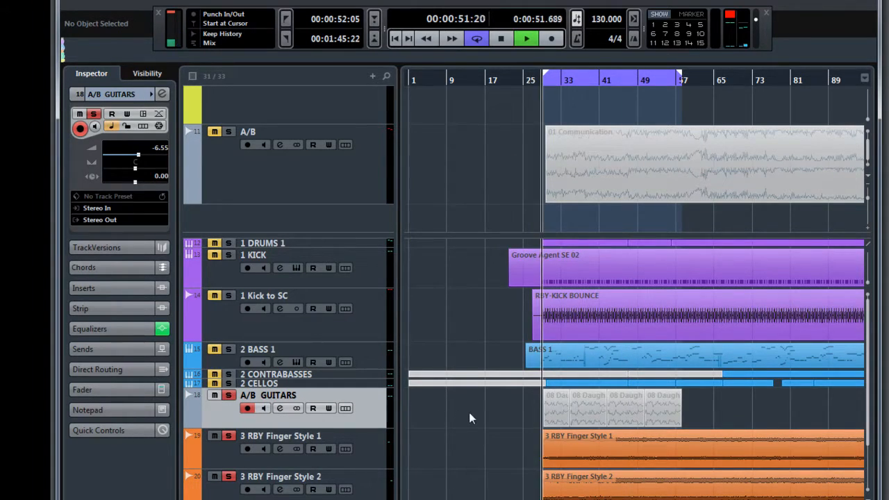
right_click(468, 409)
left_click(561, 410)
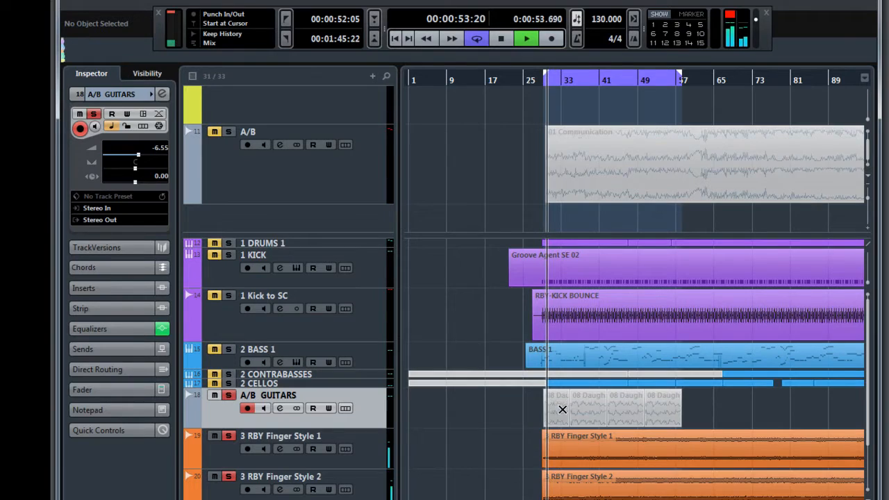
left_click_drag(529, 409, 662, 490)
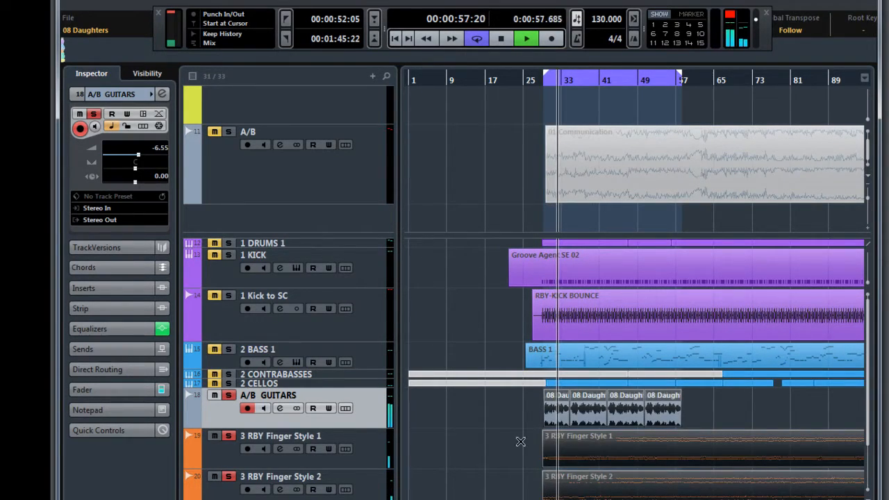
left_click_drag(502, 406, 667, 490)
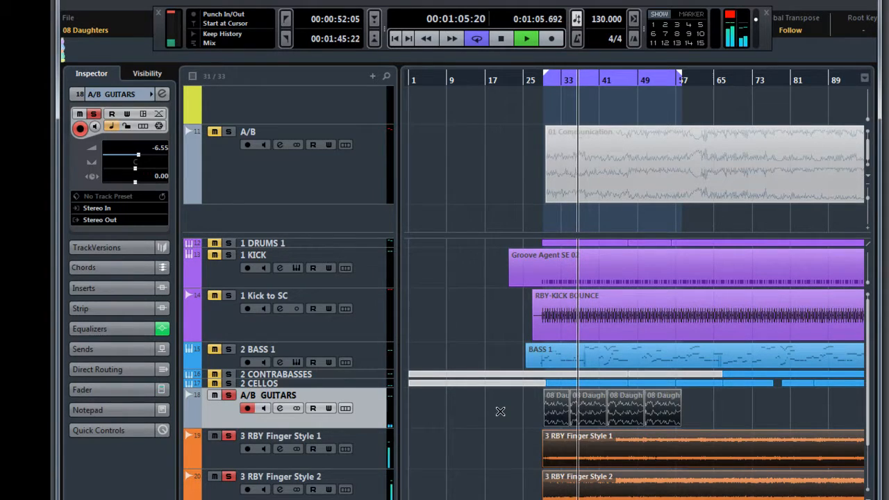
left_click_drag(500, 412, 663, 485)
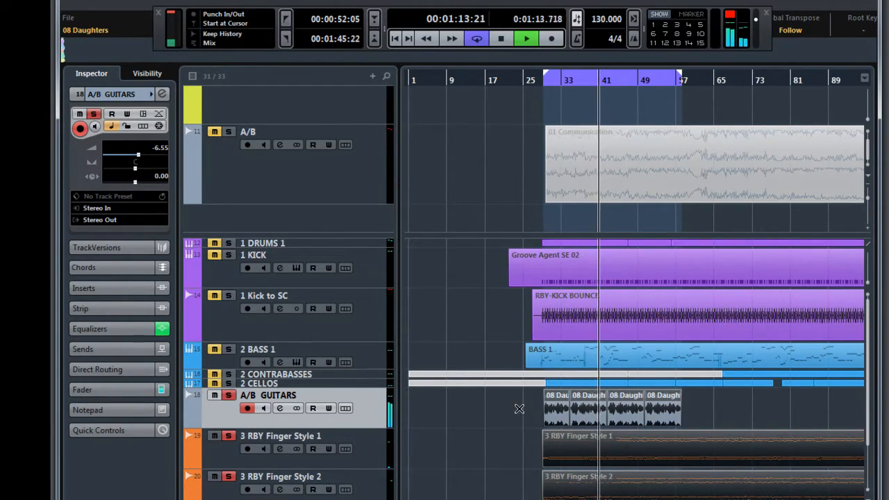
left_click_drag(519, 409, 672, 486)
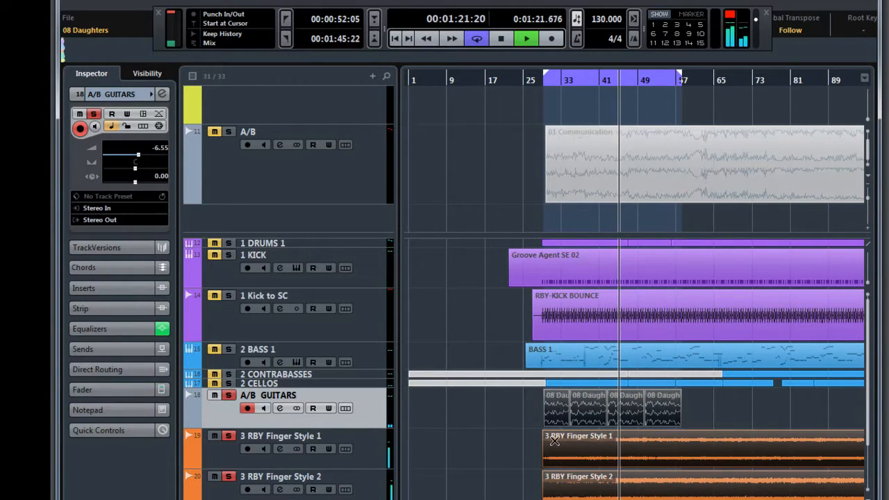
left_click_drag(515, 408, 665, 490)
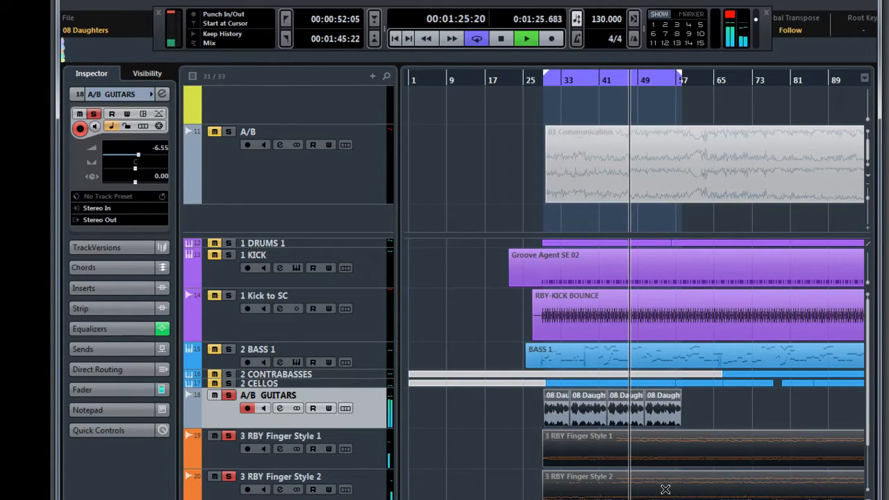
- Open the 3 AC GTR GRP channel settings, with the RBY Finger Style clips unmuted and the 08 Daughters clips muted
left_click(278, 499)
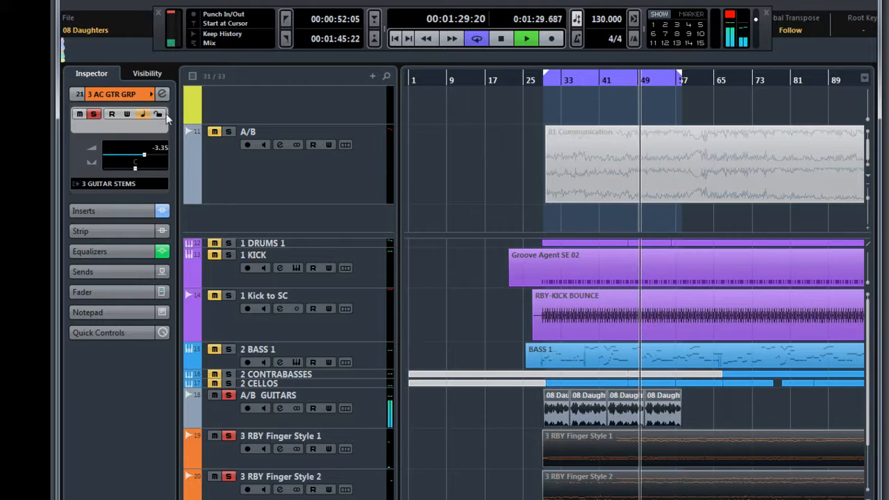
left_click(162, 93)
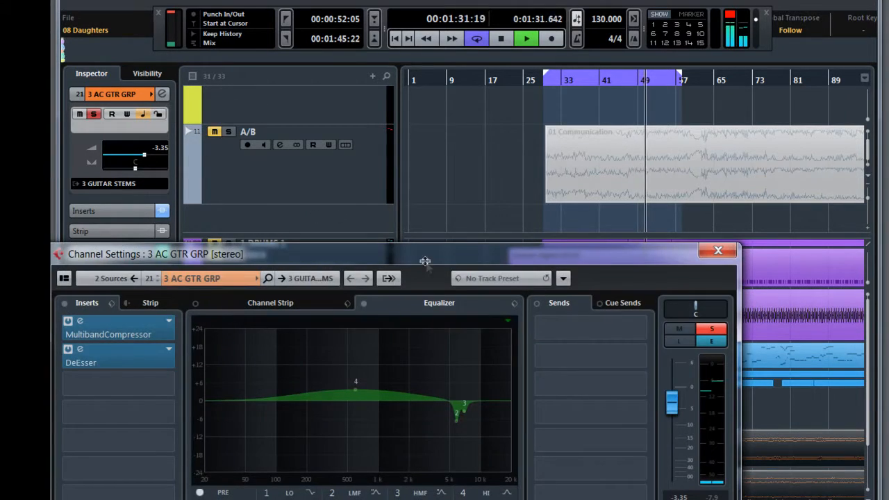
left_click_drag(421, 254, 555, 39)
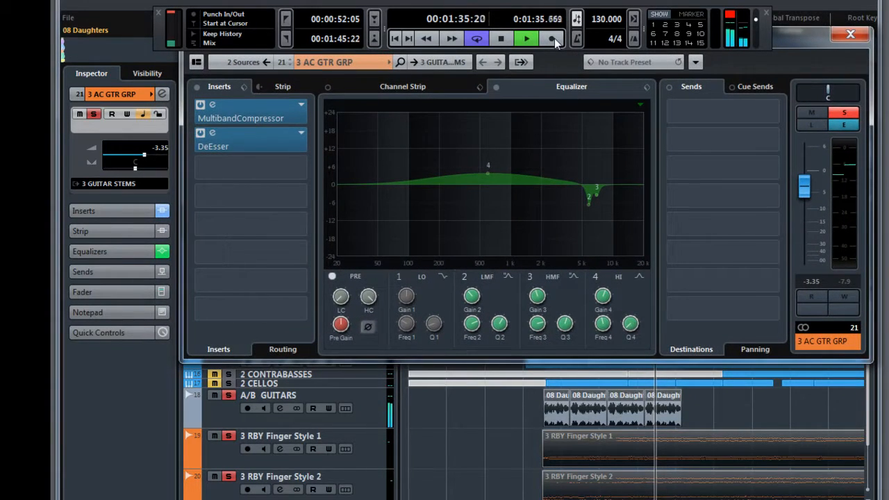
left_click_drag(509, 411, 665, 489)
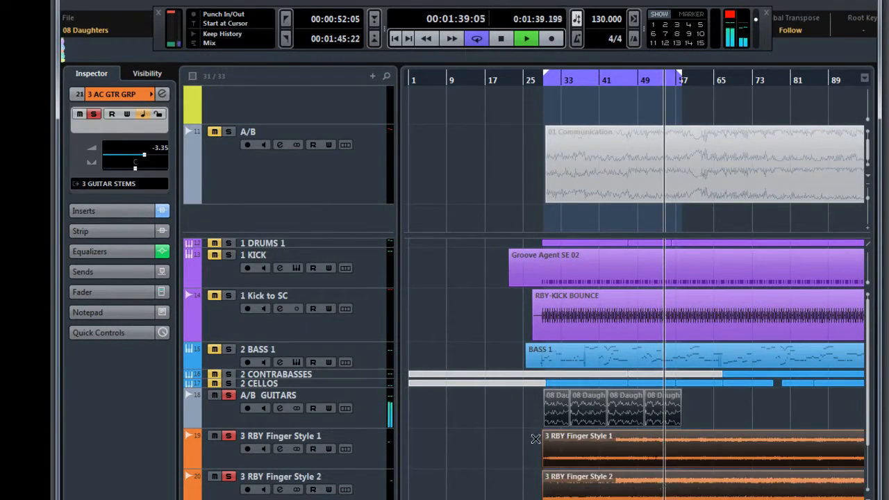
left_click(159, 96)
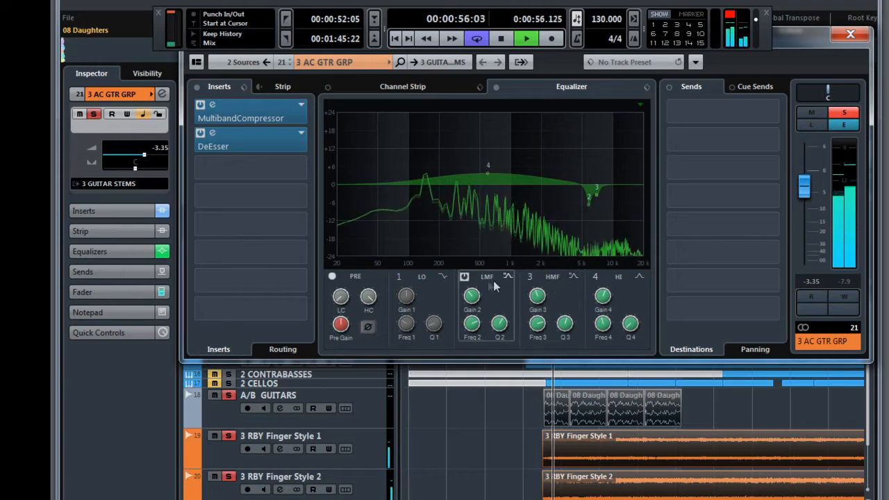
- Switch off EQ bands 2 and 3 on 3 AC GTR GRP and compare the sound with the DeEsser bypassed and active
left_click(464, 278)
left_click(529, 278)
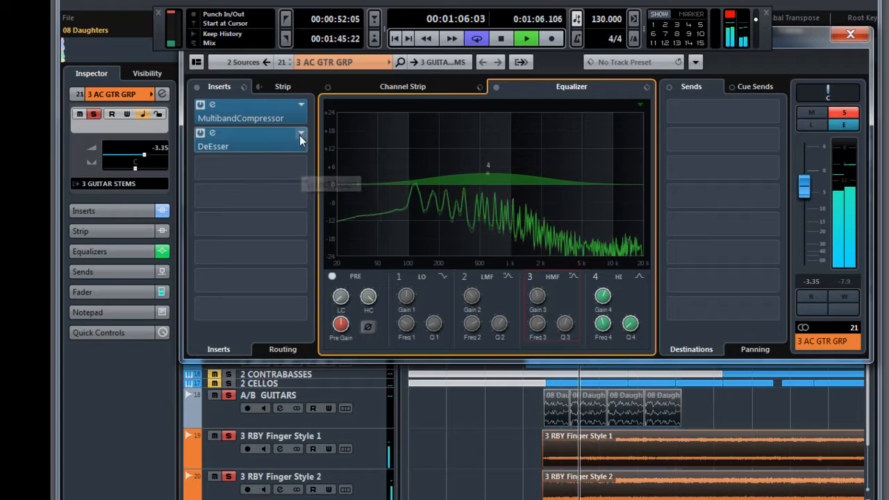
left_click(201, 135)
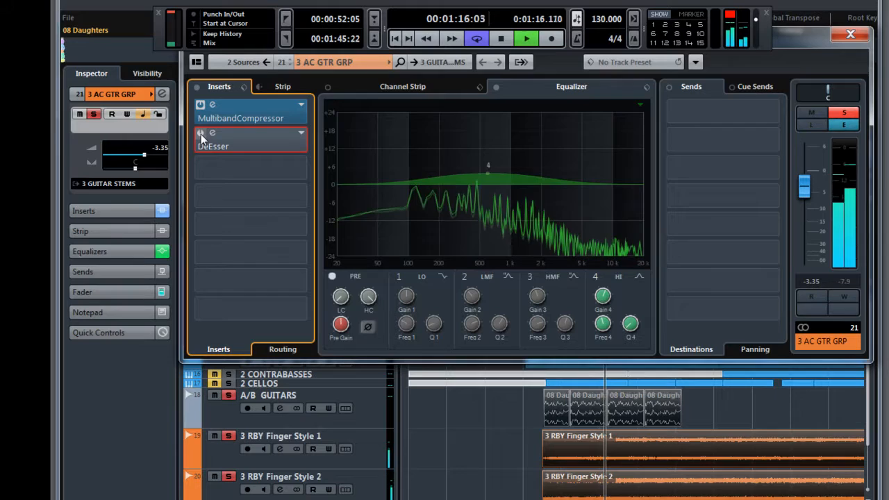
left_click(201, 134)
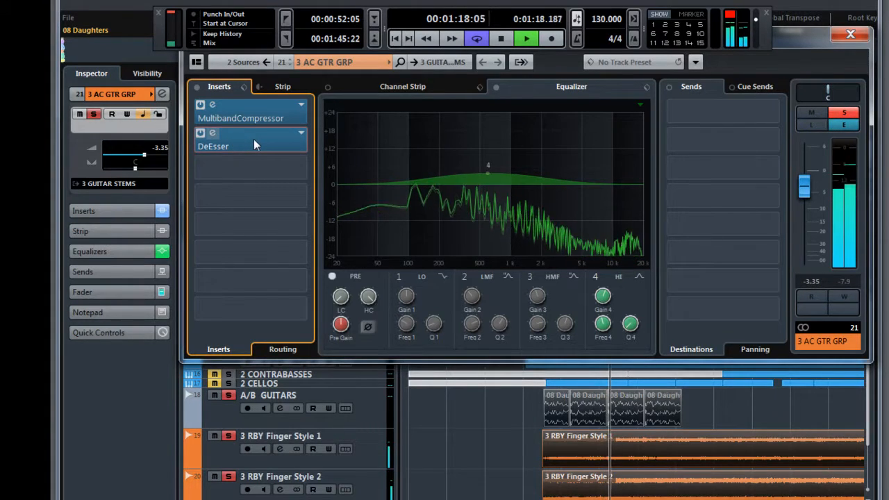
- Open the DeEsser insert and narrow its filter range to about 2.42–5.61 kHz
double_click(254, 139)
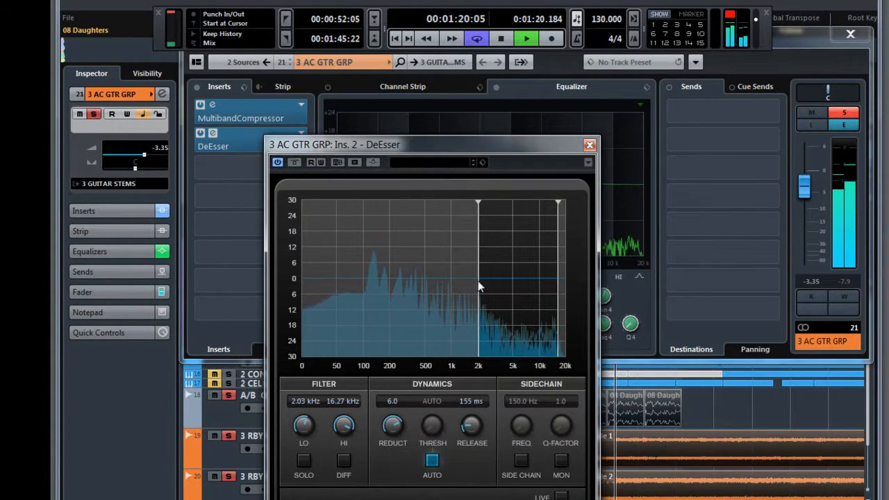
mouse_move(478, 286)
left_mouse_down()
mouse_move(507, 284)
mouse_move(489, 285)
left_mouse_up()
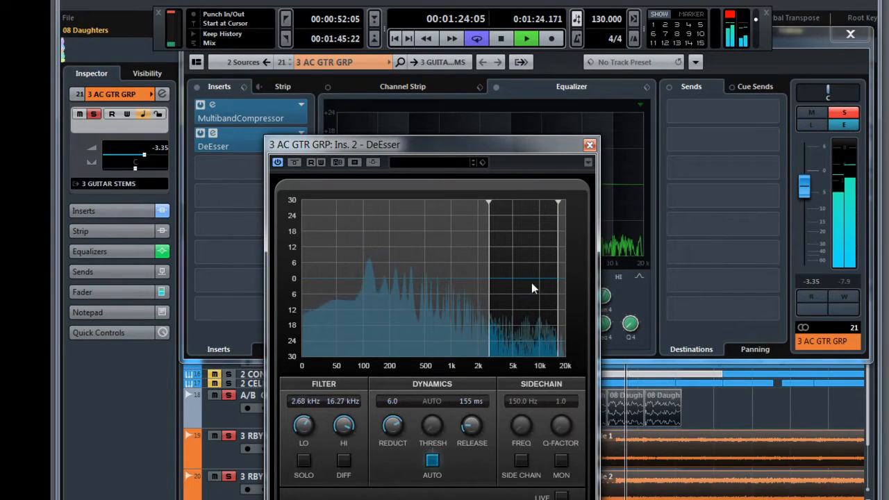
left_click_drag(558, 281, 517, 279)
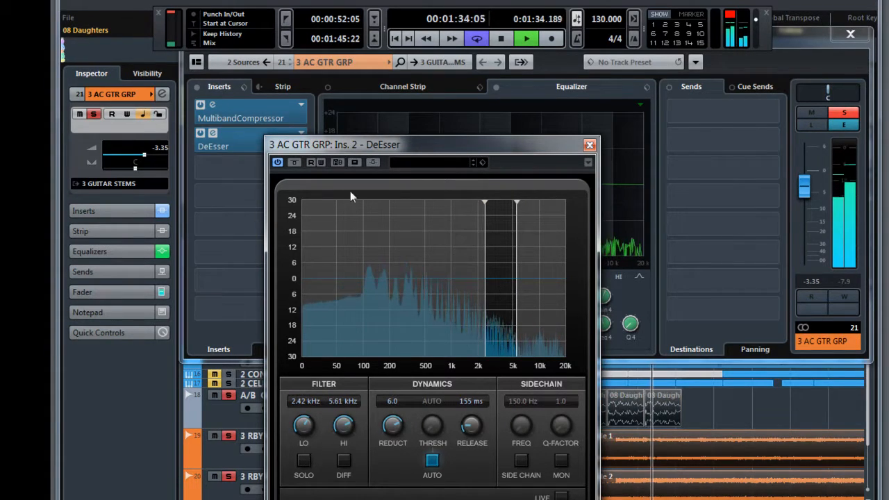
- Compare the DeEsser bypassed and active, shift its filter range to about 2.82–6.77 kHz, and close it
left_click(278, 163)
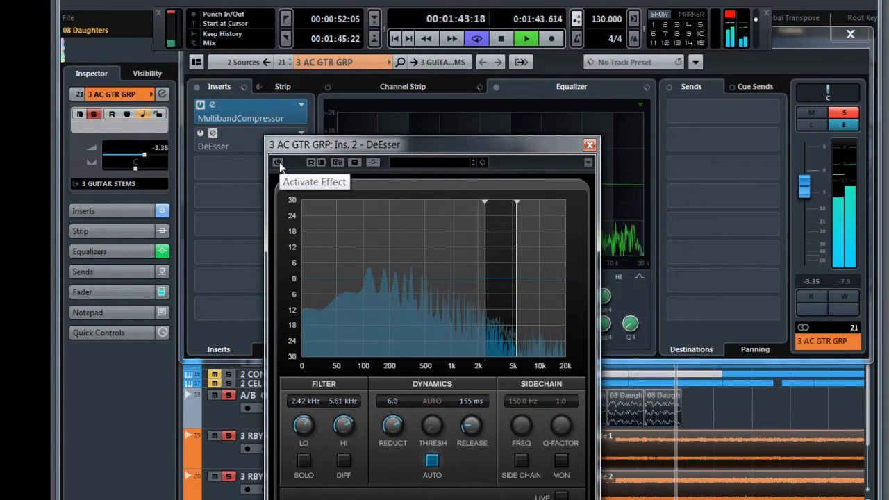
left_click(279, 163)
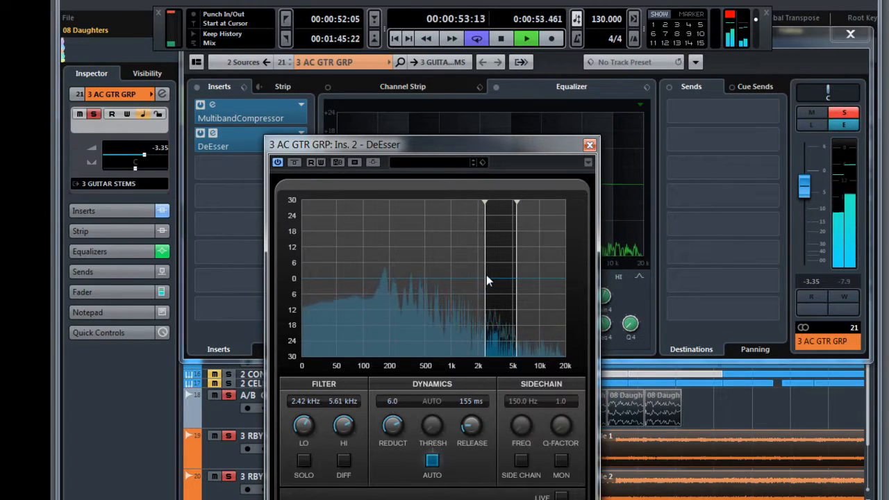
left_click_drag(488, 276, 524, 282)
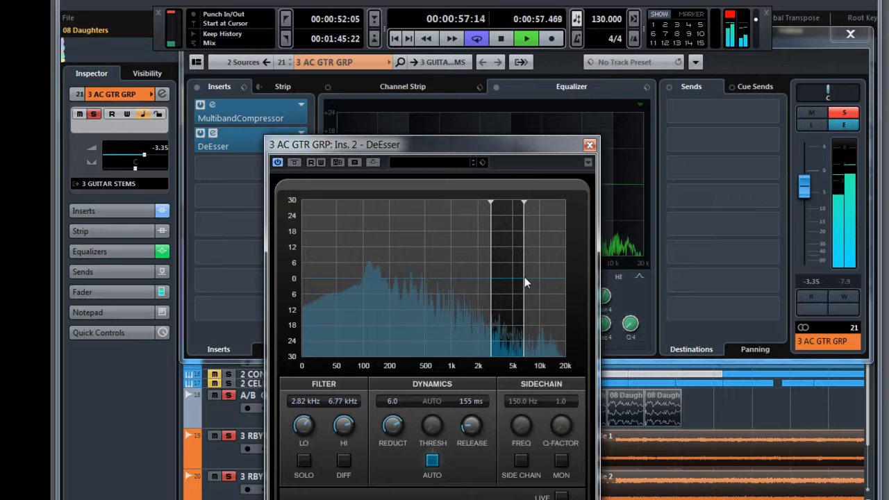
left_click(589, 145)
- Add the GEQ-30 equalizer to the third insert slot of 3 AC GTR GRP and move its window into full view
left_click(302, 167)
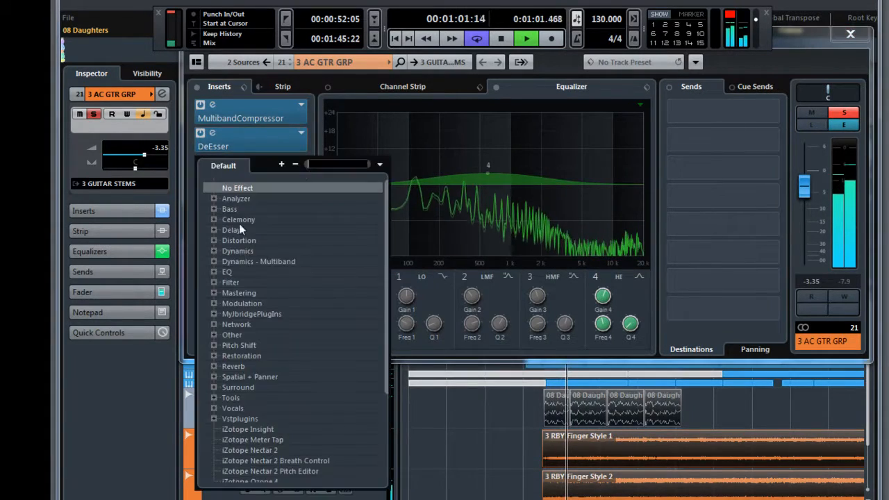
left_click(213, 272)
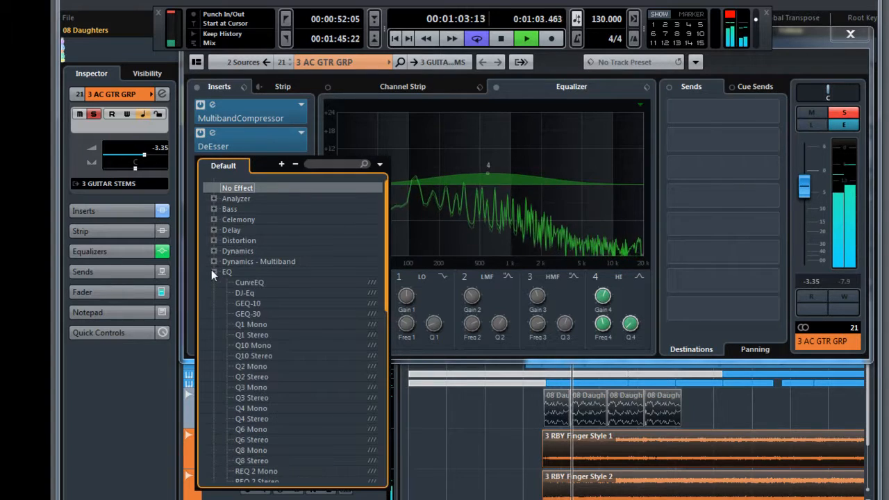
left_click(251, 312)
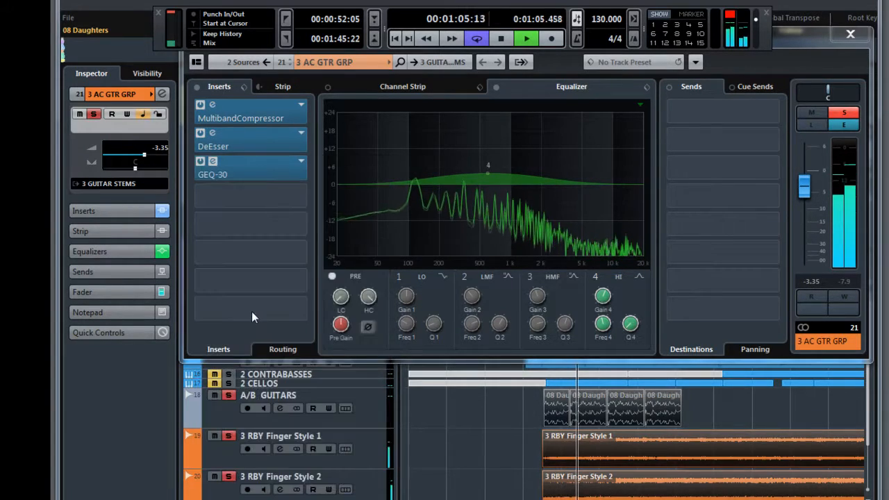
left_click_drag(502, 474, 557, 262)
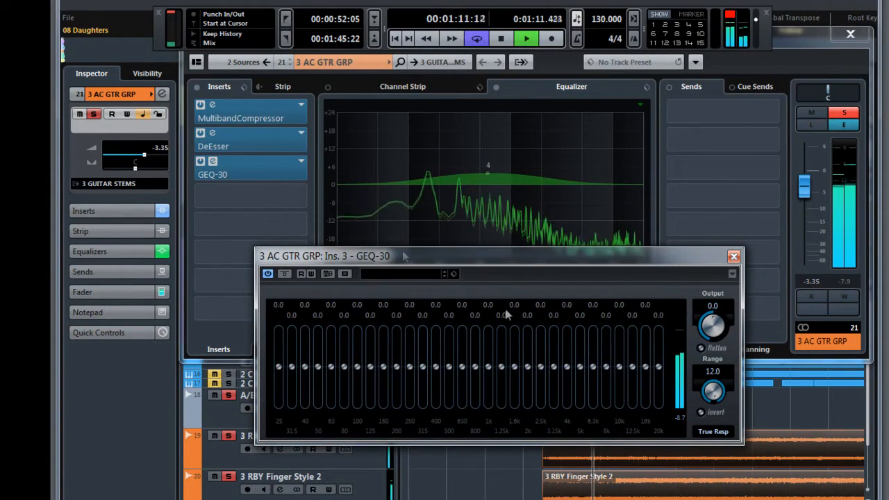
- Reopen the DeEsser and widen its filter range to about 1.44–19.66 kHz, closing it when done
left_click(258, 143)
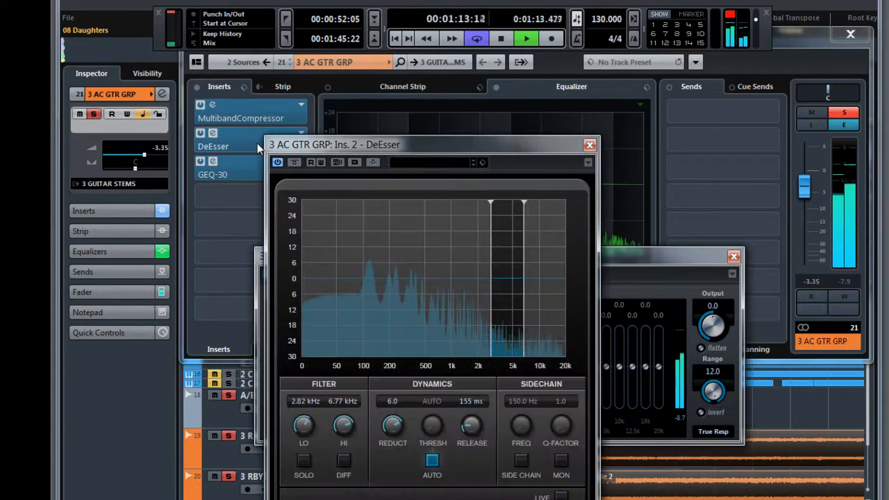
left_click_drag(526, 279, 544, 281)
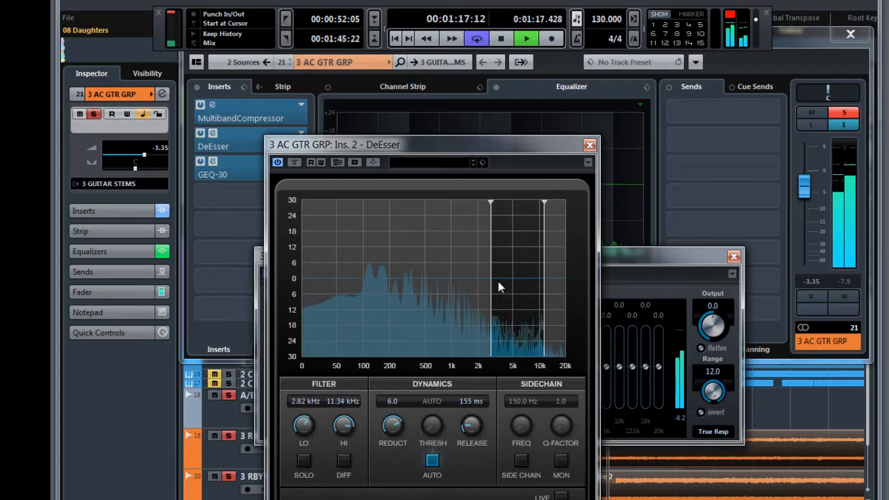
left_click_drag(487, 280, 484, 280)
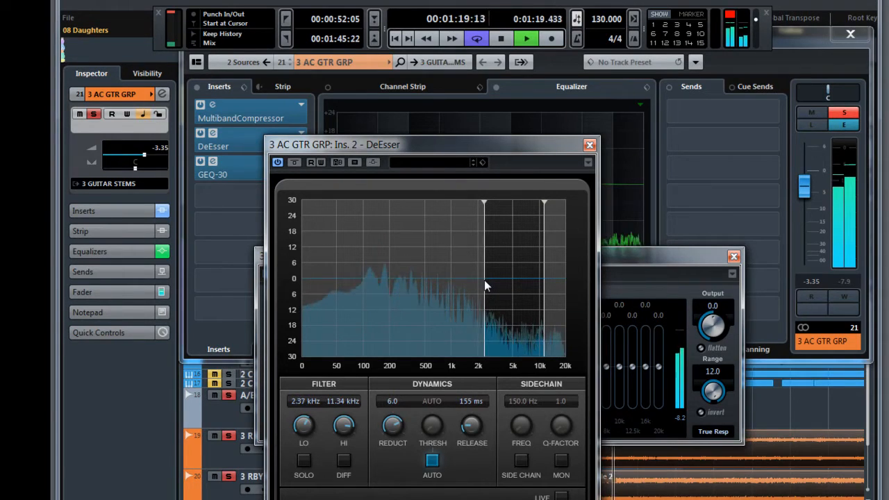
left_click_drag(541, 278, 565, 257)
left_click_drag(486, 275, 467, 275)
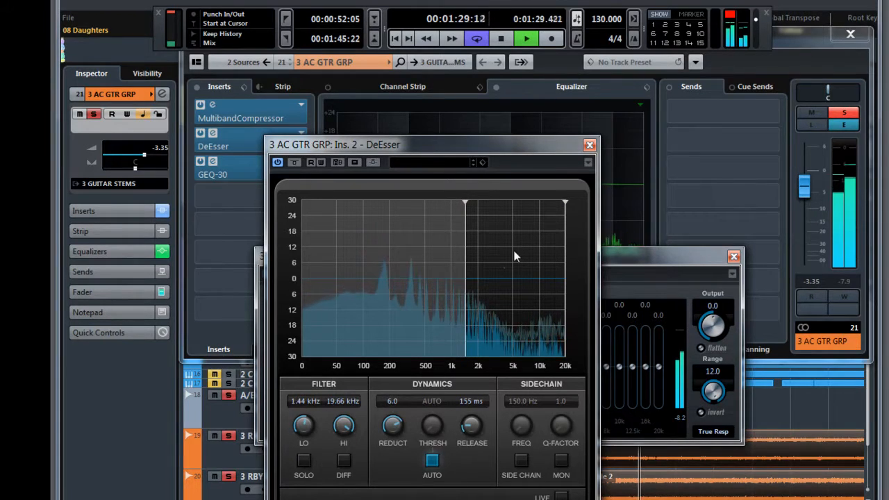
left_click(590, 146)
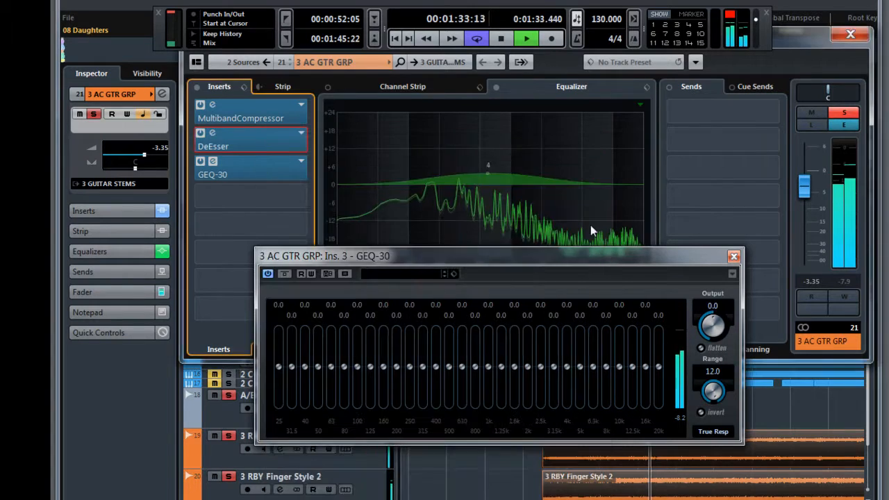
- Adjust the midrange bands of the GEQ-30 and close both the plug-in and the channel settings windows
mouse_move(540, 366)
left_mouse_down()
mouse_move(593, 355)
mouse_move(661, 371)
mouse_move(477, 364)
mouse_move(509, 353)
mouse_move(579, 356)
mouse_move(494, 364)
mouse_move(605, 355)
mouse_move(473, 367)
left_mouse_up()
left_click(733, 257)
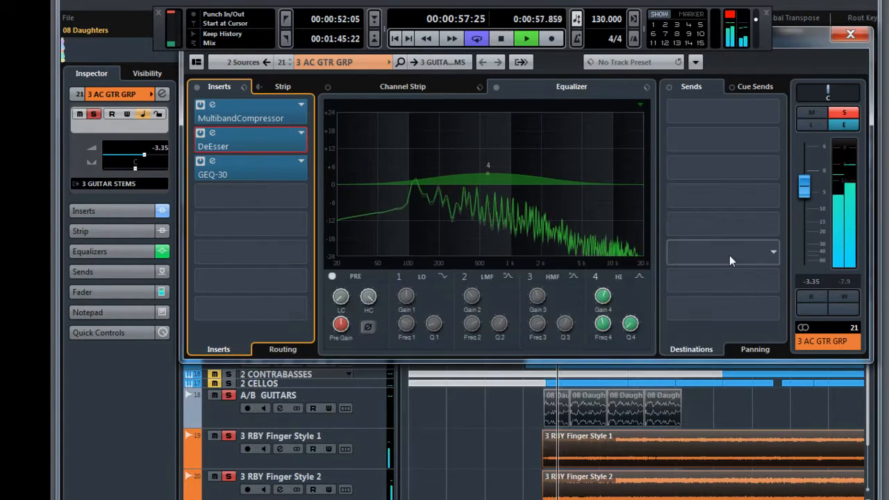
left_click_drag(814, 36, 750, 138)
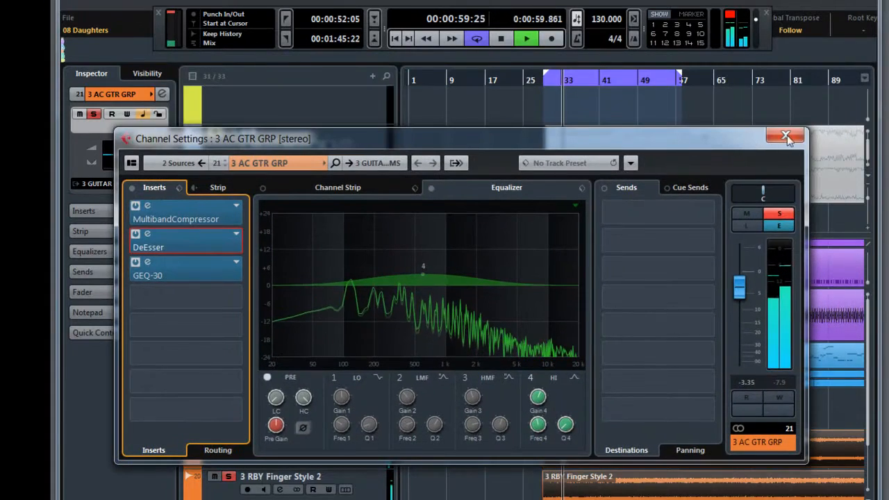
left_click(788, 138)
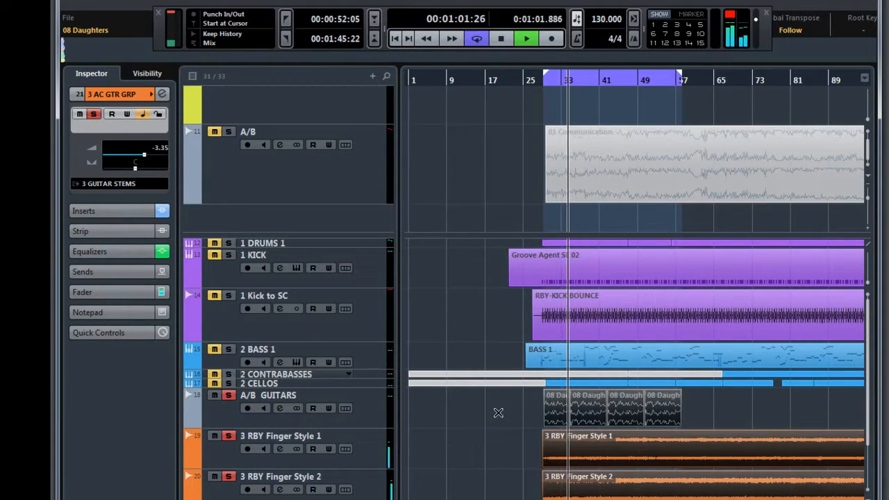
- Switch the mutes to the 08 Daughters reference and back to compare it with the reprocessed Finger Style guitars
left_click_drag(496, 415, 667, 491)
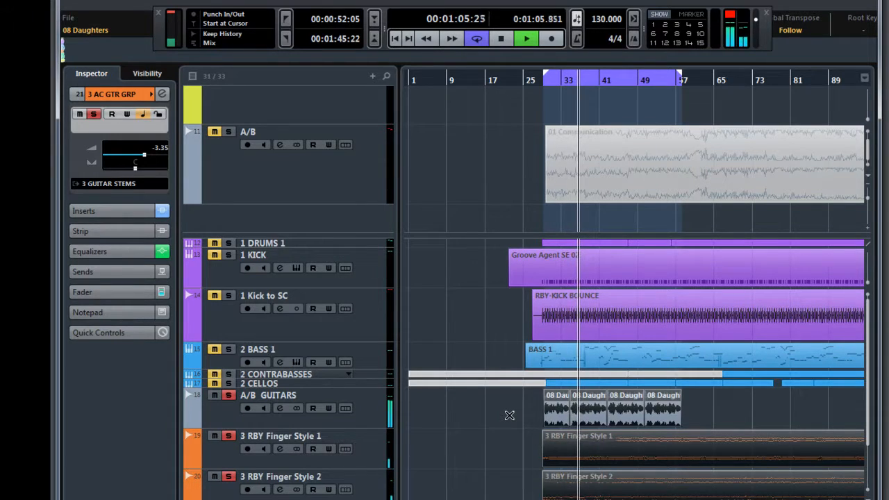
left_click_drag(510, 416, 675, 487)
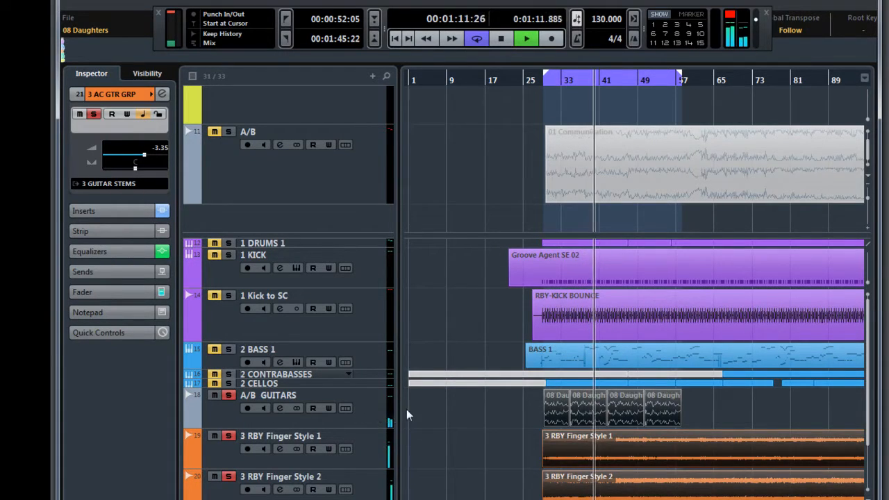
- Swap the mutes between the 08 Daughters clips and the Finger Style 1 and 2 guitars repeatedly with the Mute tool to compare their tone
left_click_drag(471, 412, 591, 422)
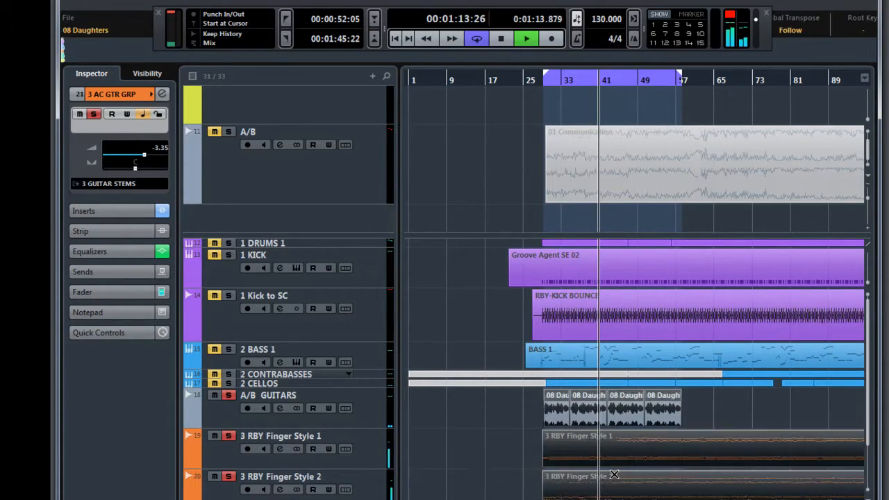
left_click_drag(531, 405, 640, 415)
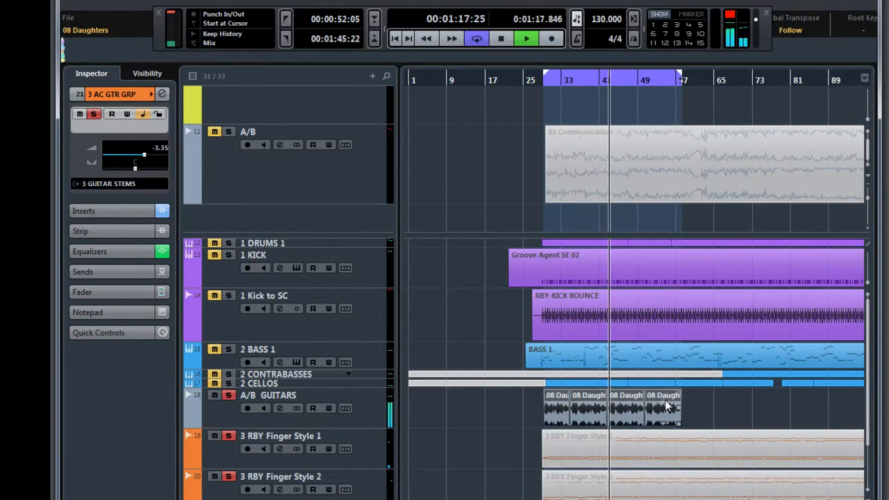
left_click_drag(662, 401, 663, 399)
right_click(512, 415)
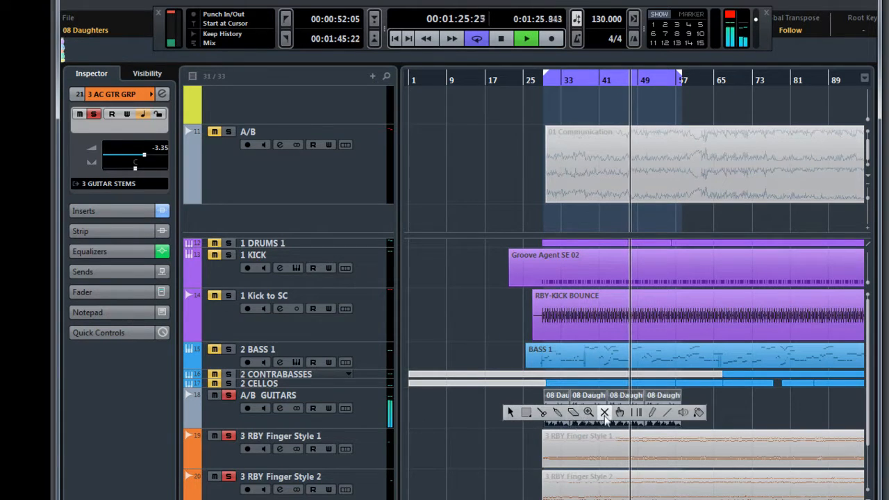
left_click(609, 416)
left_click_drag(527, 416, 671, 480)
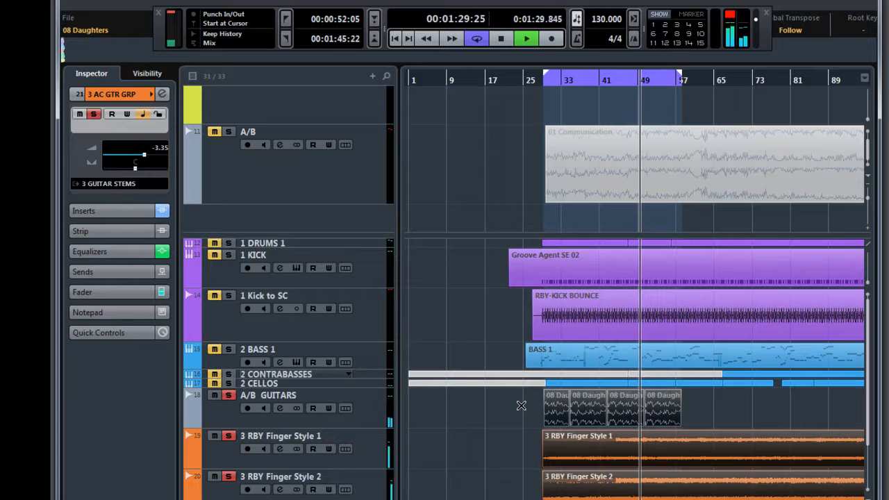
left_click_drag(522, 405, 668, 494)
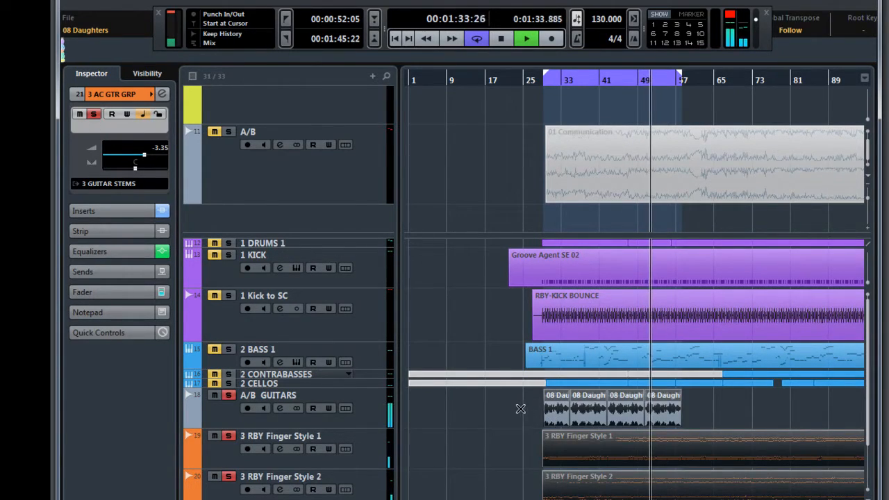
left_click_drag(519, 410, 671, 486)
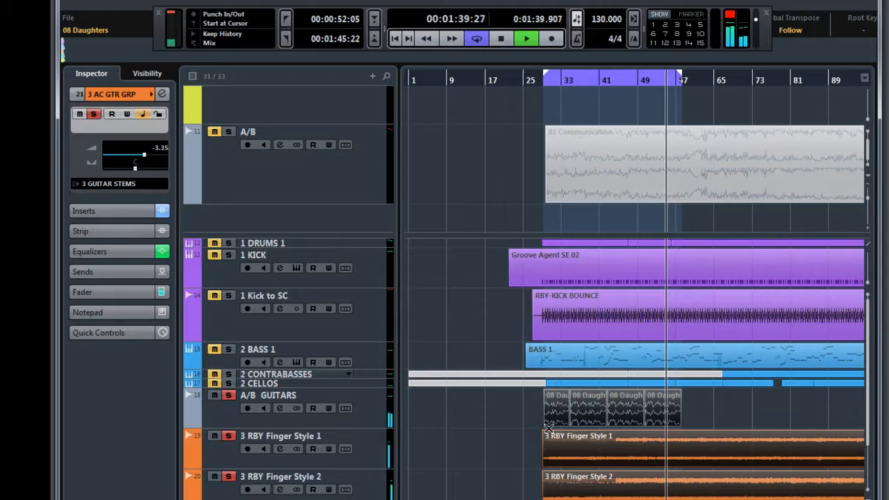
- Replay from just before the loop start, A/B the 08 Daughters reference against the Finger Style guitars once more, and return to the selection tool
left_click(537, 80)
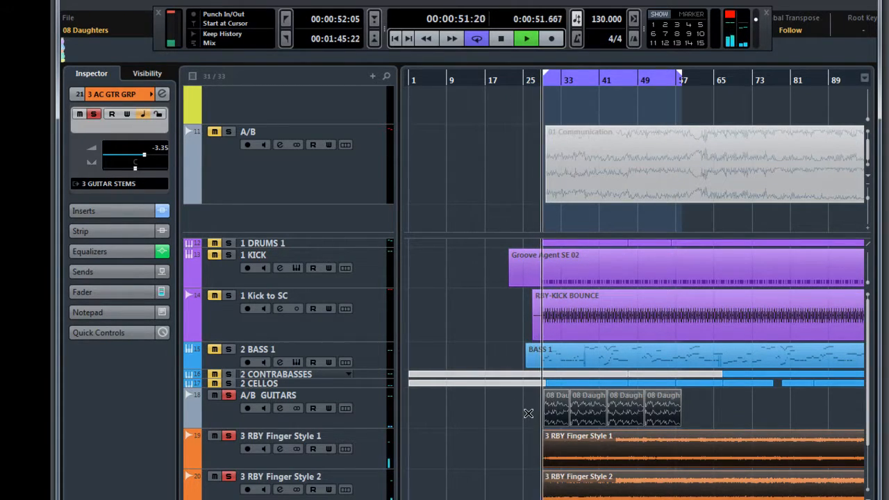
left_click_drag(533, 414, 660, 488)
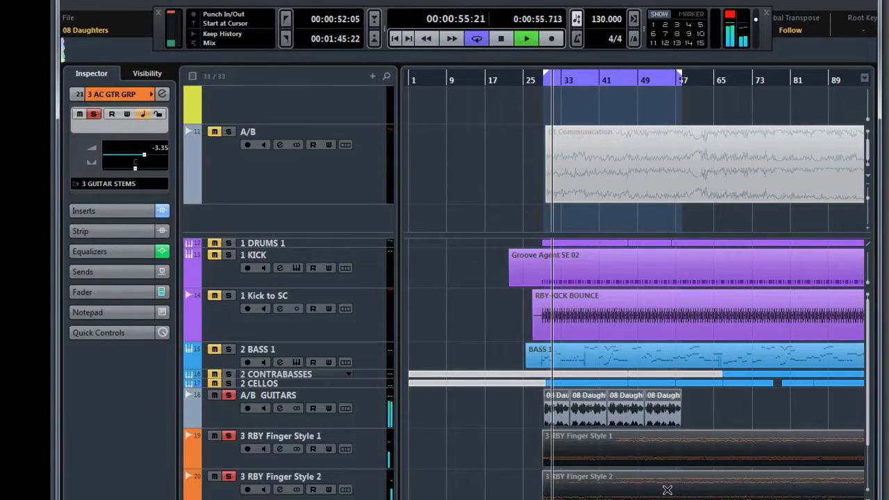
left_click_drag(519, 409, 657, 483)
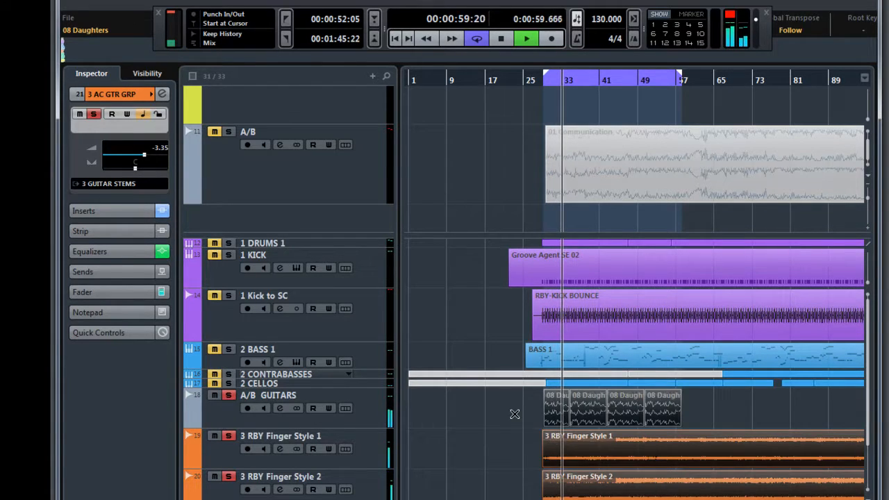
right_click(464, 417)
left_click(463, 417)
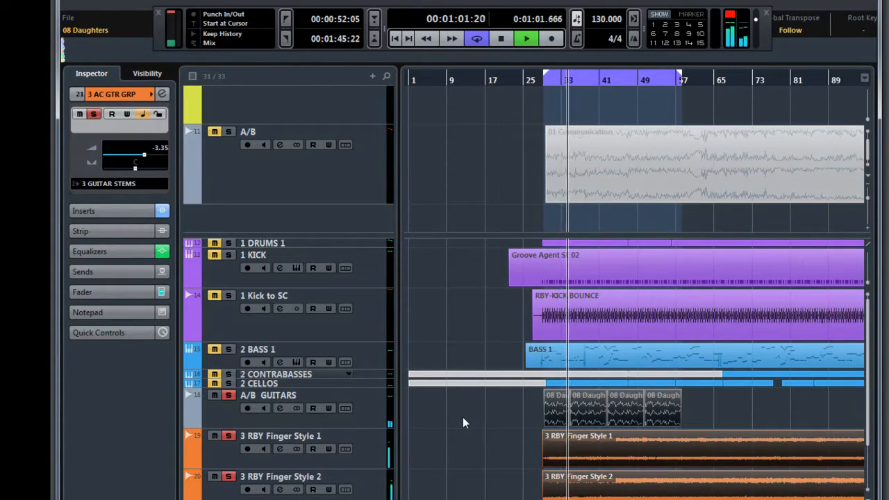
- Open the GEQ-30 on 3 AC GTR GRP and cut the lows: 25 Hz to -12.0, 31.5 Hz to -8.4, 40–125 Hz to between -2.1 and -3.4
left_click(162, 94)
left_click(225, 267)
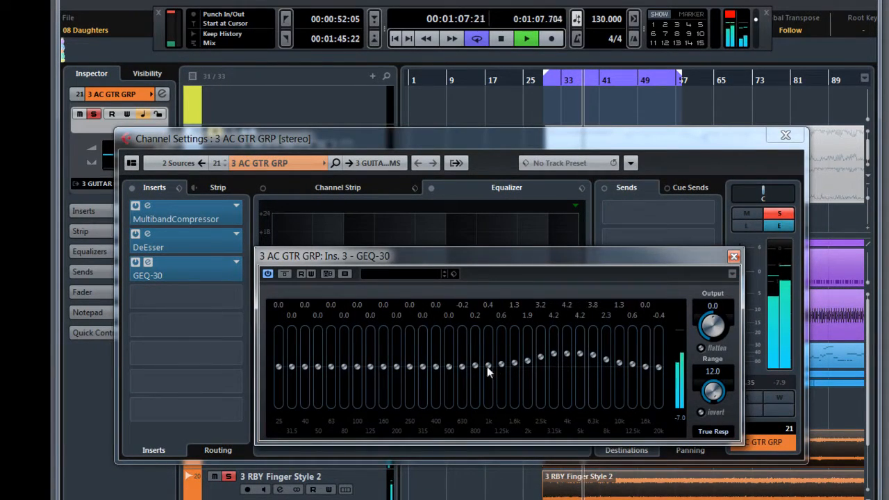
mouse_move(395, 368)
left_mouse_down()
mouse_move(398, 336)
mouse_move(396, 370)
left_mouse_up()
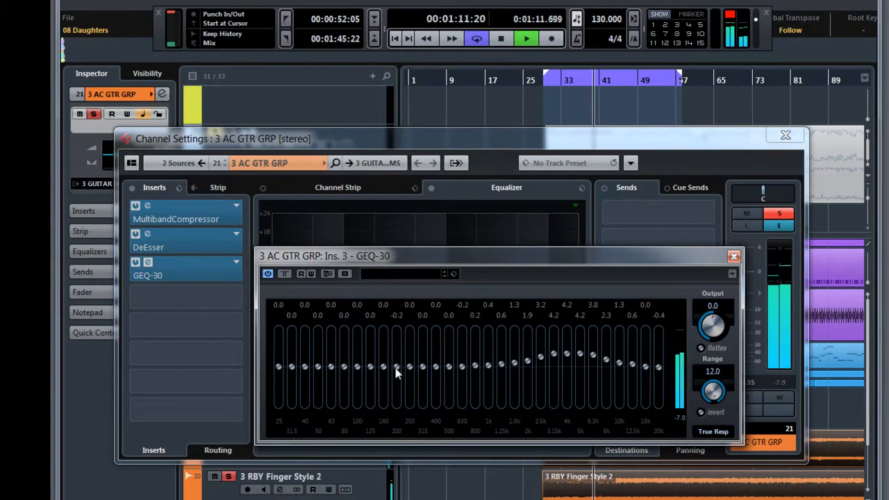
left_click_drag(382, 338, 383, 368)
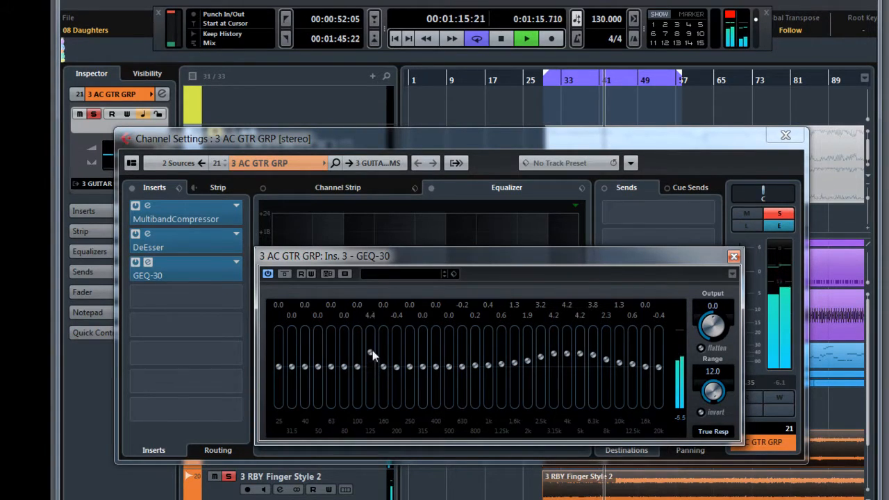
left_click_drag(371, 332, 357, 377)
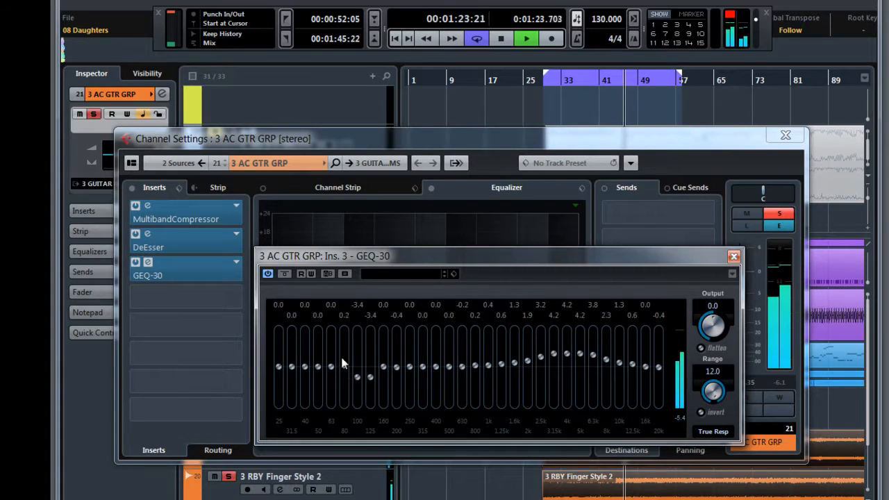
mouse_move(344, 336)
left_mouse_down()
mouse_move(346, 353)
mouse_move(331, 337)
left_mouse_up()
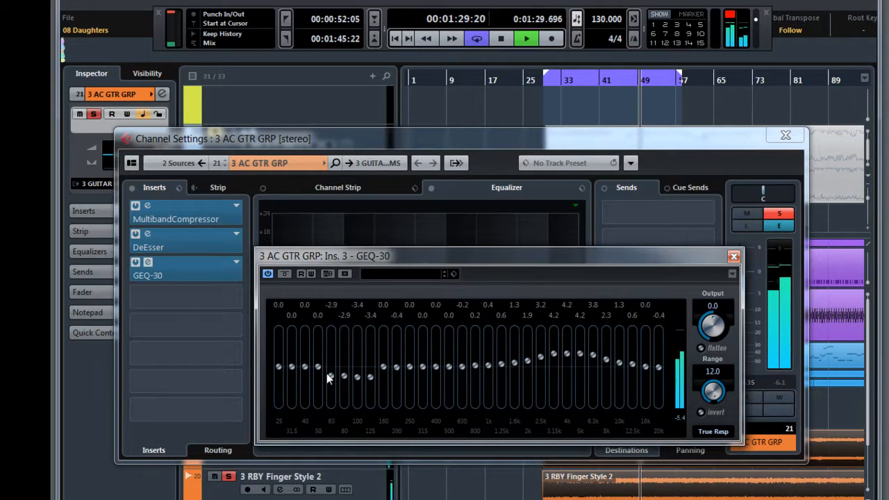
mouse_move(313, 367)
left_mouse_down()
mouse_move(305, 328)
mouse_move(303, 371)
left_mouse_up()
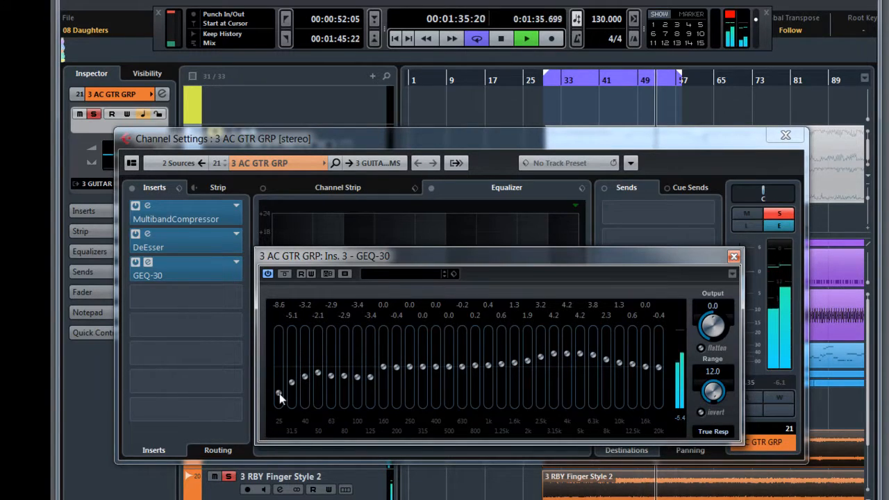
left_click_drag(269, 402, 269, 404)
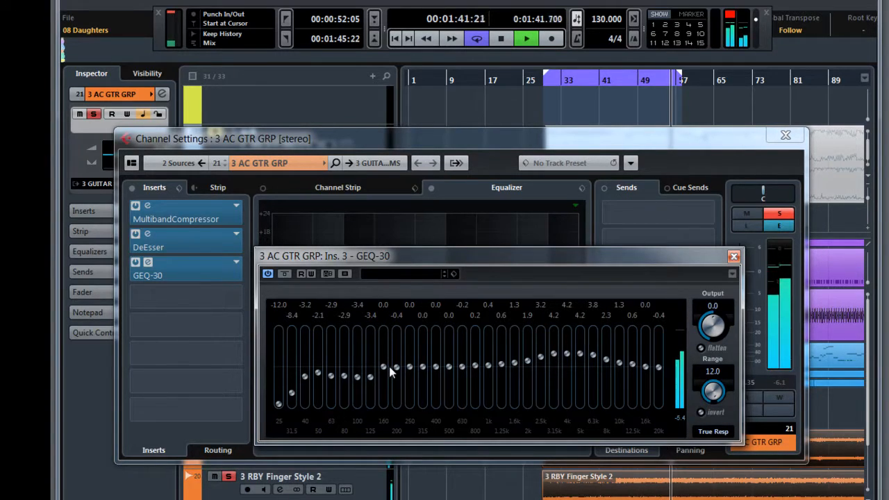
- Lower the GEQ-30's 160 Hz–1.6 kHz bands to between -0.4 and -2.7, with 500 and 630 Hz at -2.7, and set 2 kHz to 0.2
left_click_drag(384, 366, 413, 375)
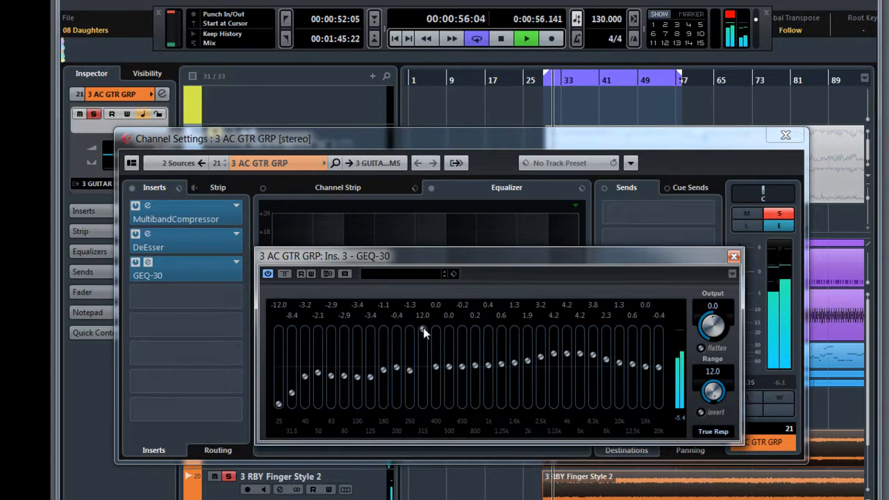
left_click(421, 368)
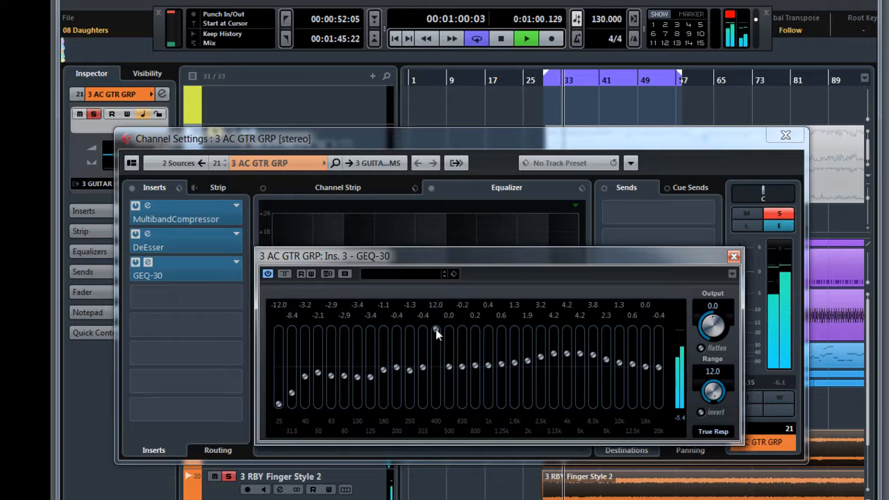
left_click_drag(449, 368, 448, 332)
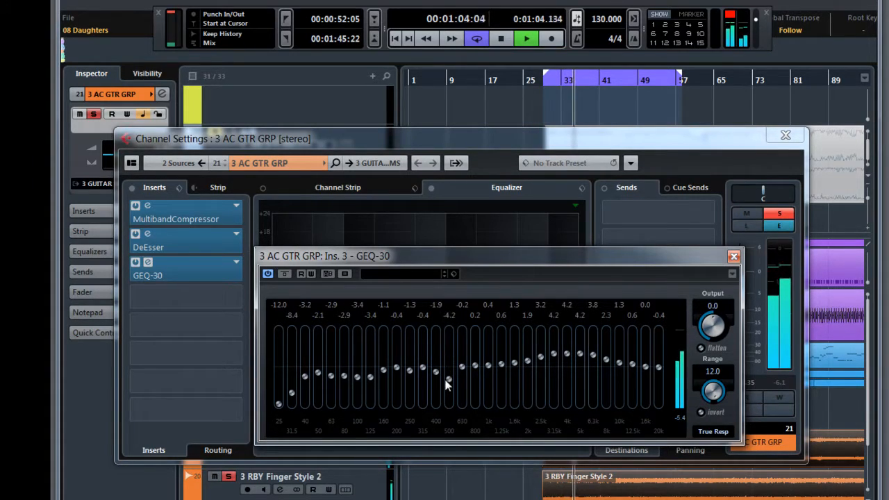
mouse_move(462, 365)
left_mouse_down()
mouse_move(460, 330)
mouse_move(460, 374)
left_mouse_up()
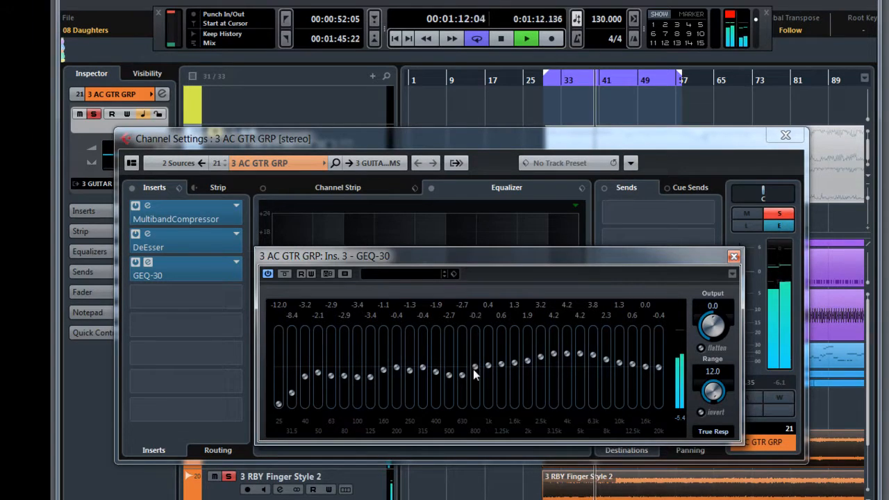
left_click_drag(489, 365, 515, 374)
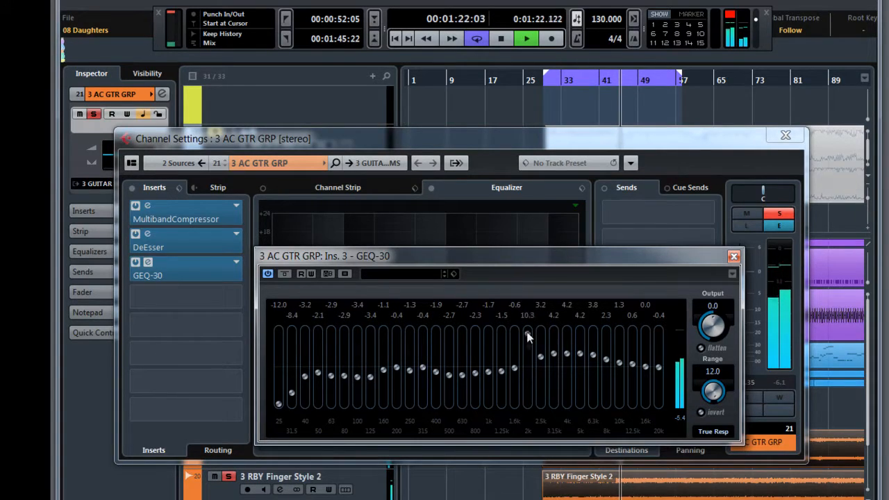
left_click_drag(525, 366, 524, 367)
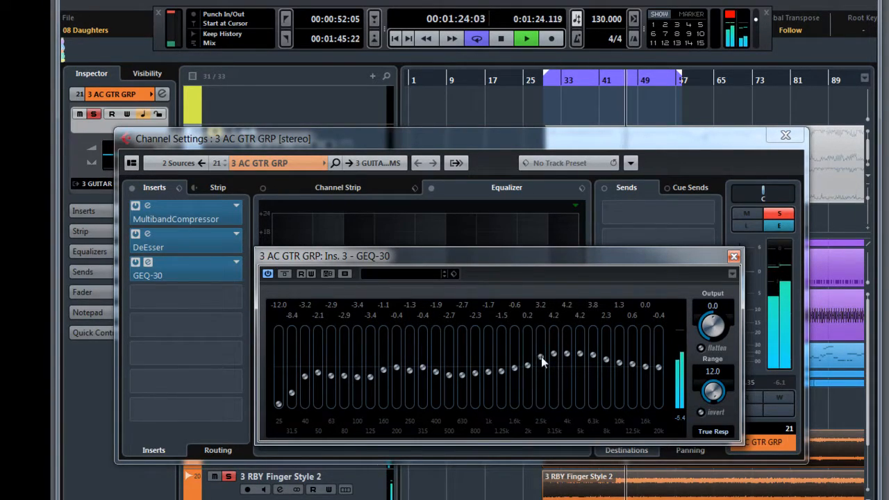
- Set the GEQ-30 bands to 2.5 at 2.5 kHz, 3.6 at 3.15 kHz, 0.4 at 8 kHz and -0.6 at 20 kHz, then close both windows
left_click_drag(542, 330, 552, 355)
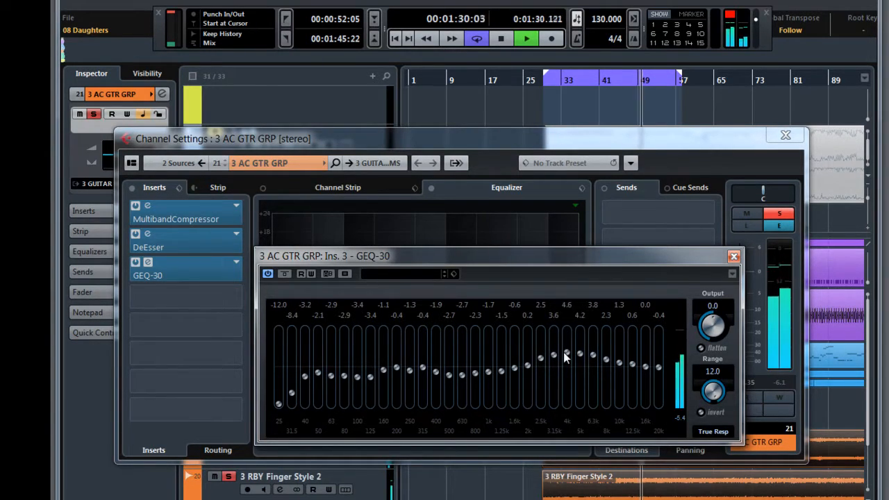
left_click_drag(579, 353, 660, 369)
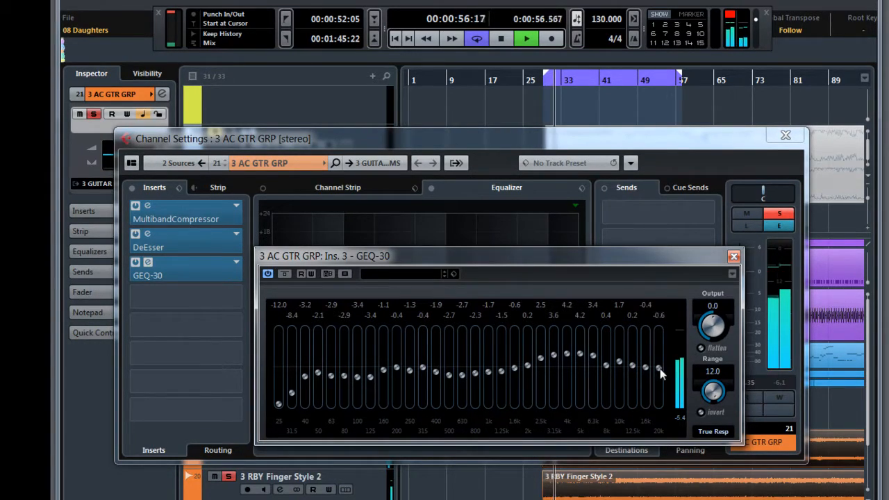
left_click(734, 257)
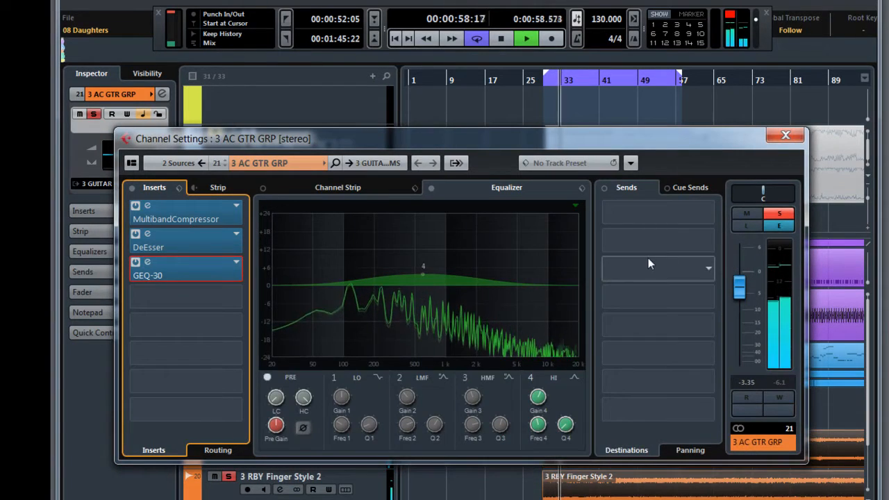
left_click(792, 136)
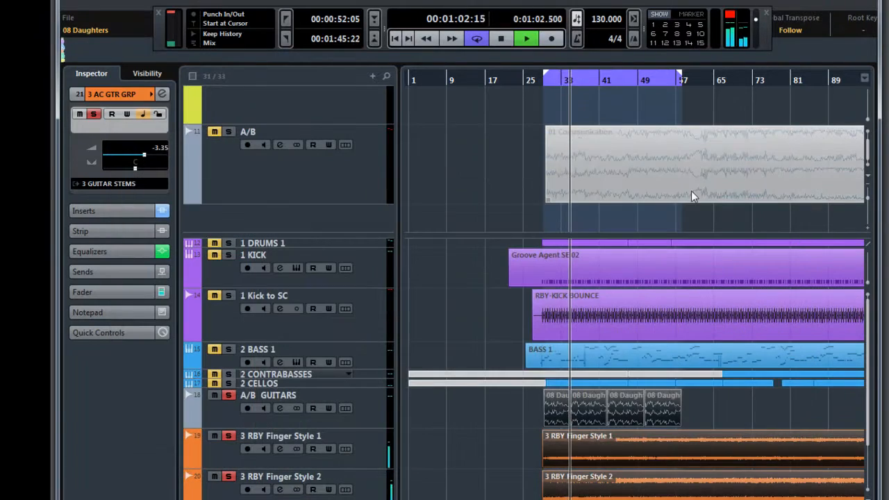
- Pick the Mute tool and alternate between the 08 Daughters reference and the re-equalized Finger Style guitars, ending on the reference
right_click(445, 404)
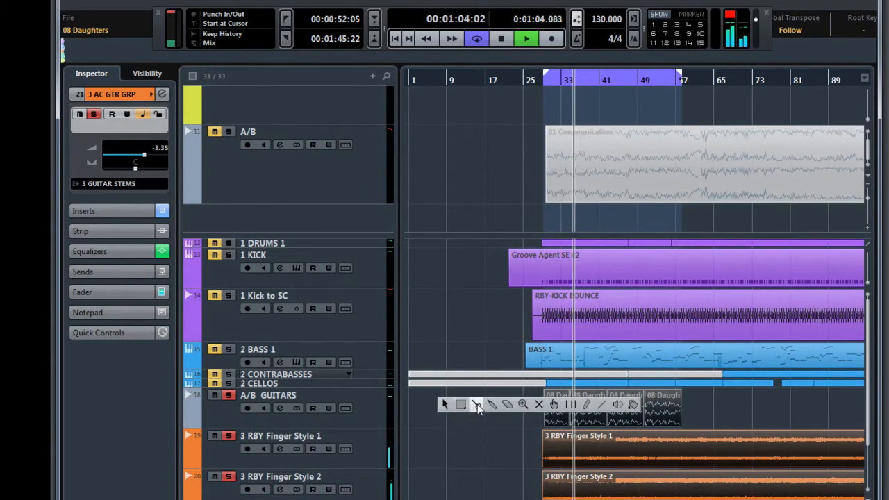
left_click(525, 405)
right_click(529, 405)
left_click(623, 407)
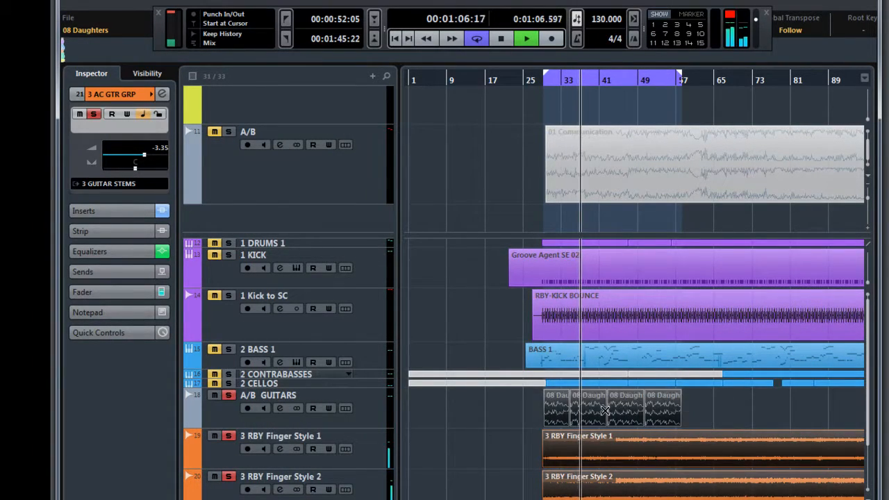
left_click_drag(535, 416, 672, 485)
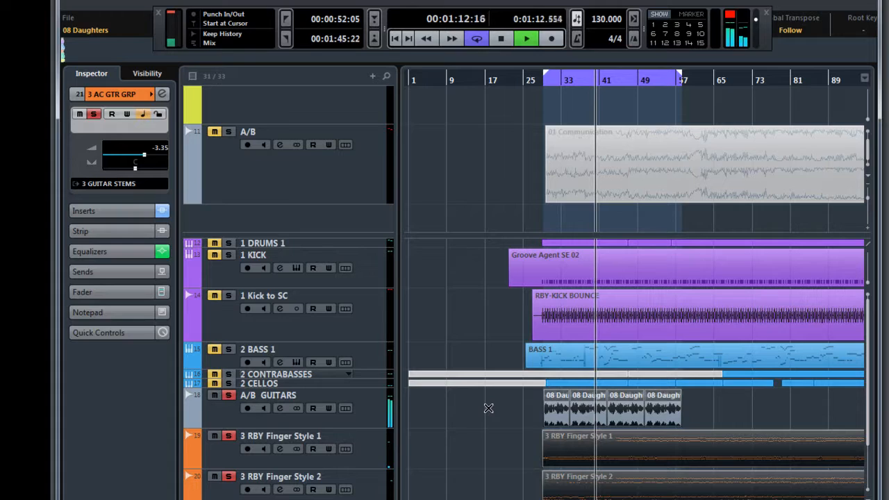
left_click_drag(489, 408, 667, 482)
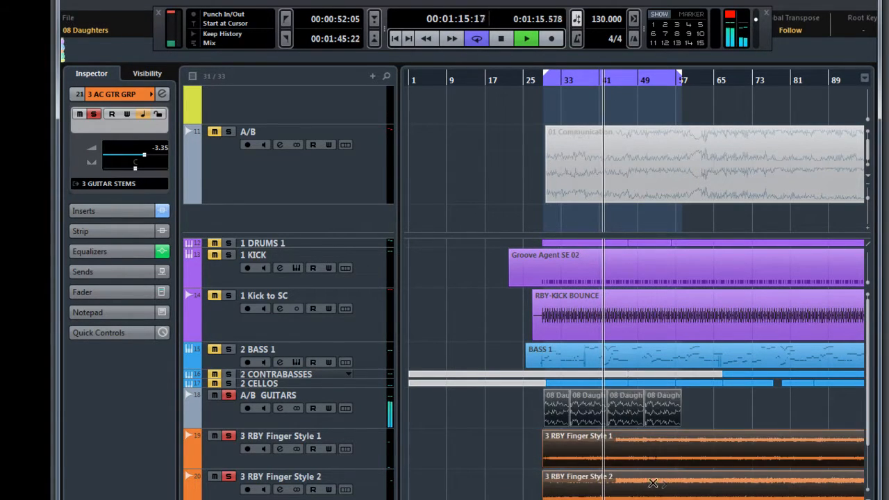
left_click(507, 411)
left_click_drag(507, 411, 669, 486)
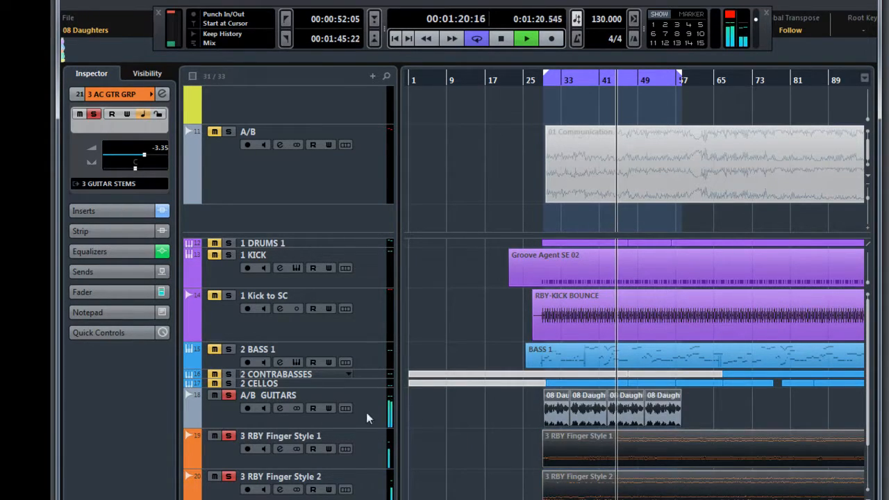
- Toggle the GEQ-30 off and on in the 3 AC GTR GRP channel settings, close them, and switch the mutes back to the Finger Style guitars
left_click(161, 95)
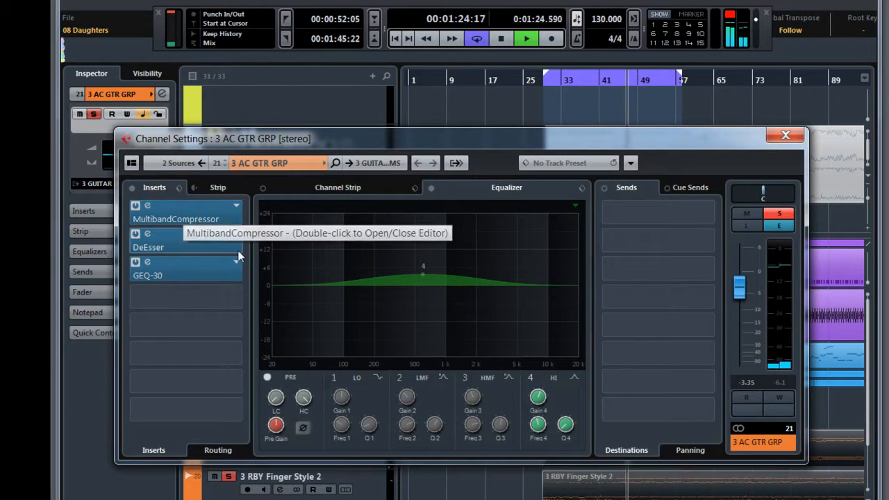
left_click(136, 264)
left_click(136, 264)
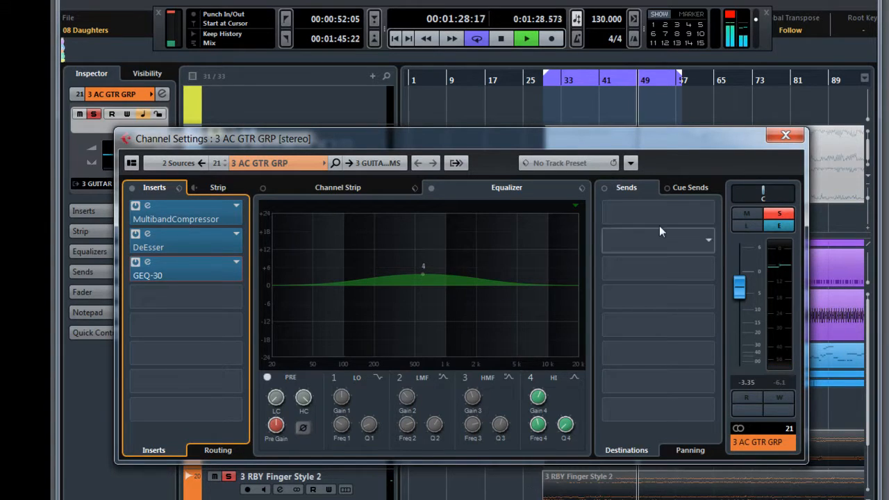
left_click_drag(656, 153, 602, 37)
left_click_drag(520, 408, 661, 489)
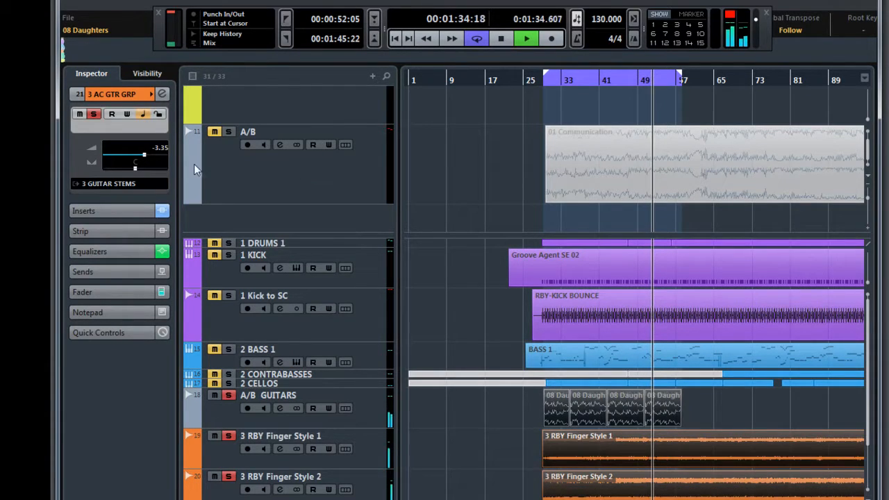
- Compare the 3 AC GTR GRP channel with its GEQ-30 insert off and on, and open the GEQ-30 editor
left_click(162, 93)
left_click(81, 155)
left_click(83, 156)
left_click(144, 160)
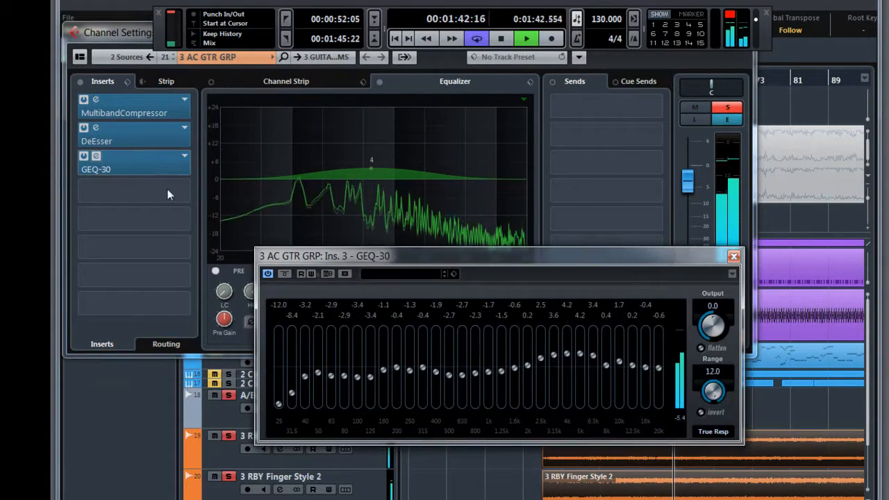
- Set the GEQ-30 to 0.0 at 400 Hz and 1 kHz, 1.3 at 630 Hz, -5.1 at 40 Hz and -1.7 at 100 Hz; close both windows
mouse_move(447, 373)
left_mouse_down()
mouse_move(513, 374)
mouse_move(434, 368)
mouse_move(530, 371)
left_mouse_up()
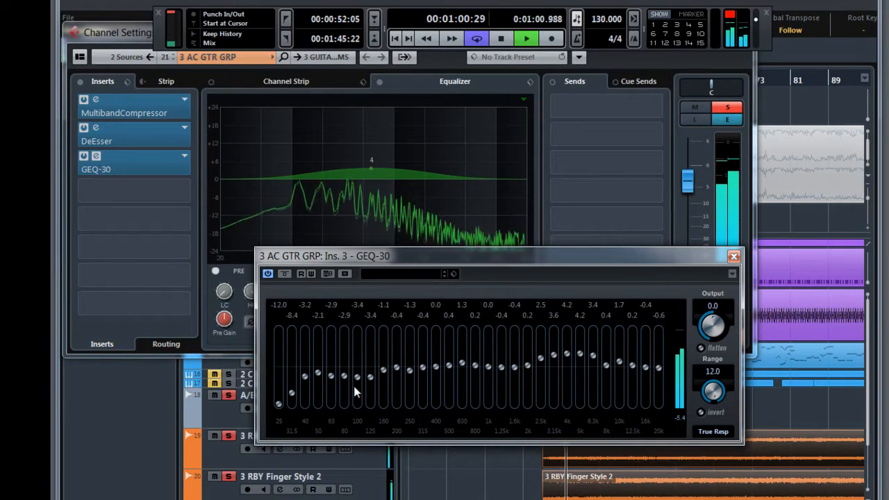
mouse_move(370, 378)
left_mouse_down()
mouse_move(327, 371)
mouse_move(307, 383)
left_mouse_up()
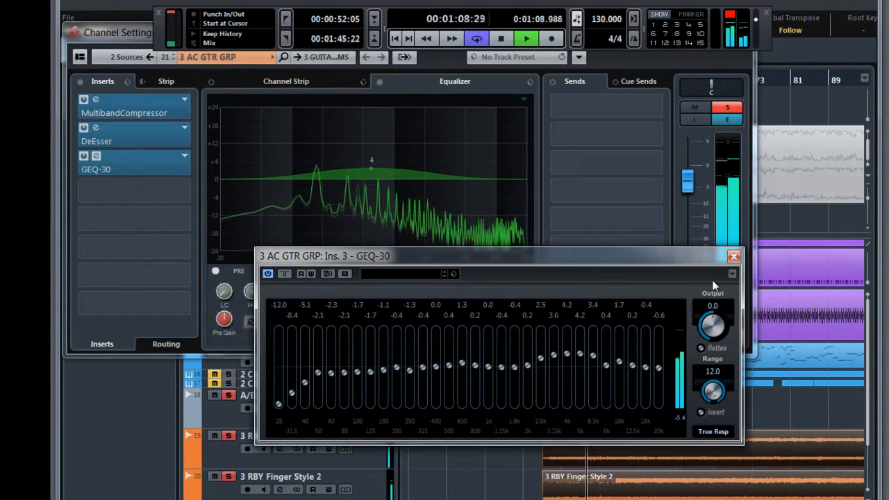
left_click(733, 256)
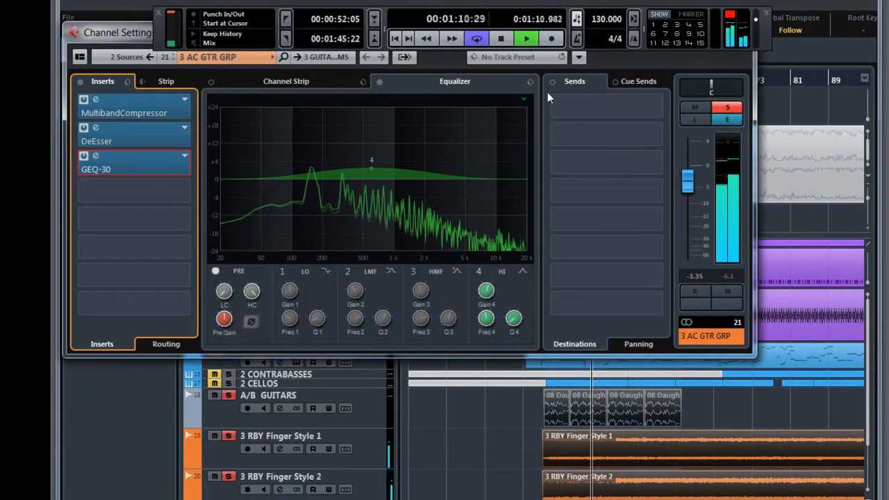
left_click_drag(131, 35, 129, 113)
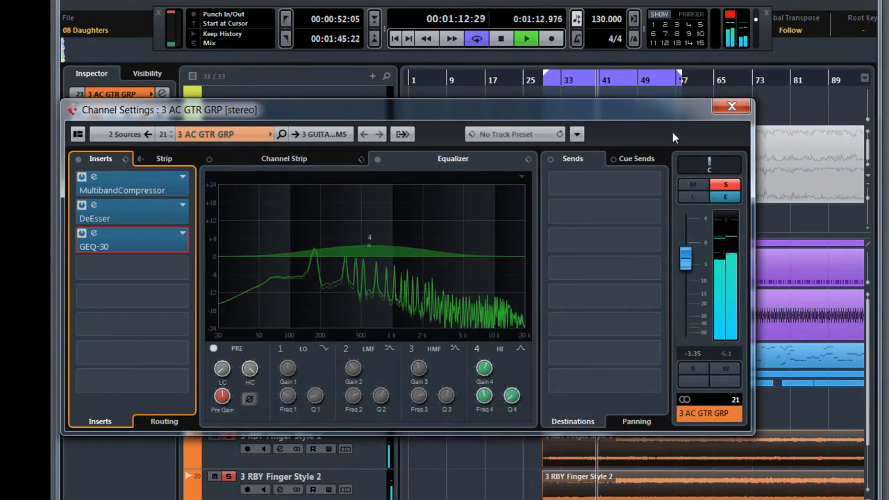
left_click(733, 106)
- Restart playback near bar 33 and use the Mute tool to switch from the Finger Style guitars to the 08 Daughters reference
left_click(562, 79)
right_click(455, 412)
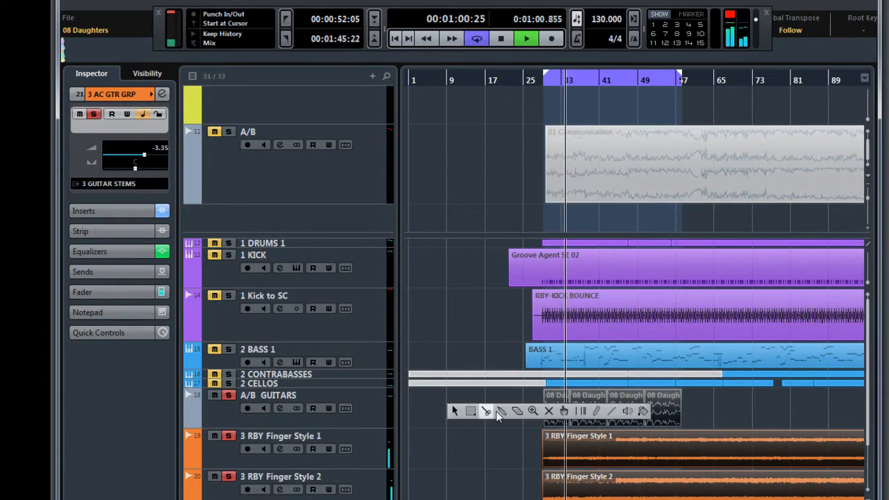
left_click(551, 414)
left_click_drag(526, 414, 671, 478)
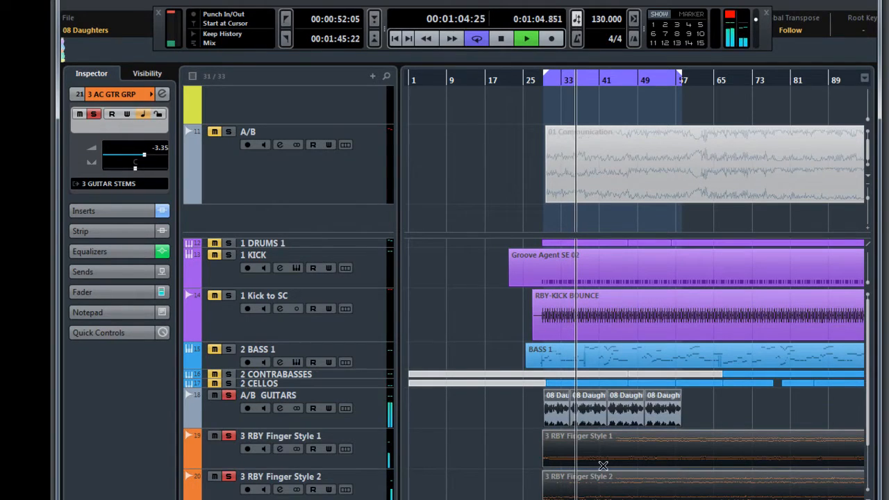
- Switch the mutes back from the 08 Daughters reference to the Finger Style guitars and return to the Object Selection tool
right_click(485, 417)
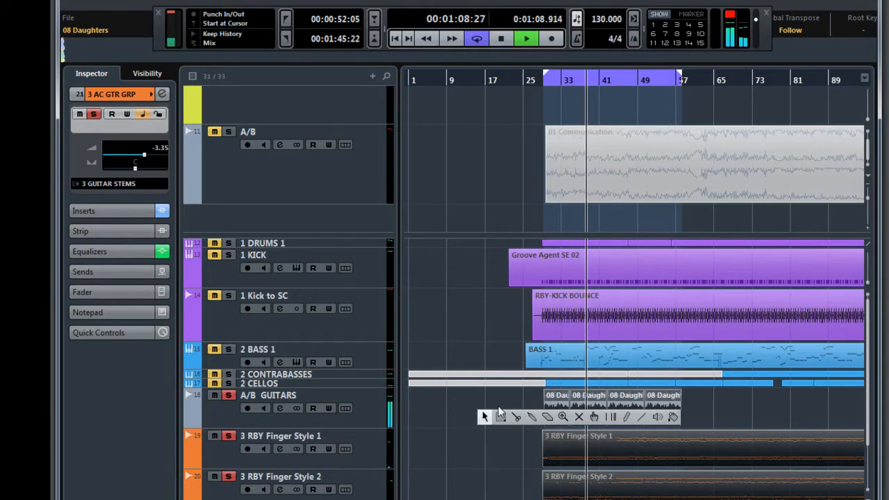
left_click(578, 417)
left_click_drag(528, 408, 661, 492)
right_click(479, 448)
left_click(480, 448)
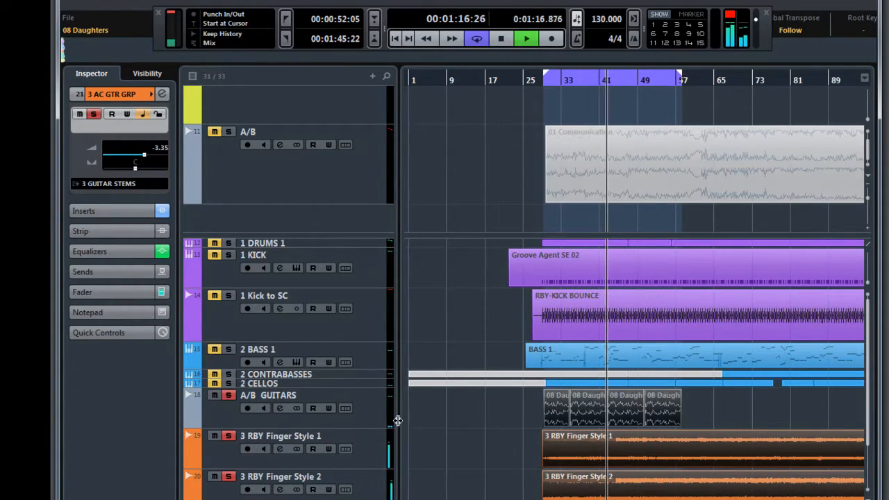
- Turn off all solos to hear the full mix and lower the 1 KICK track's volume to -37.0
key("s")
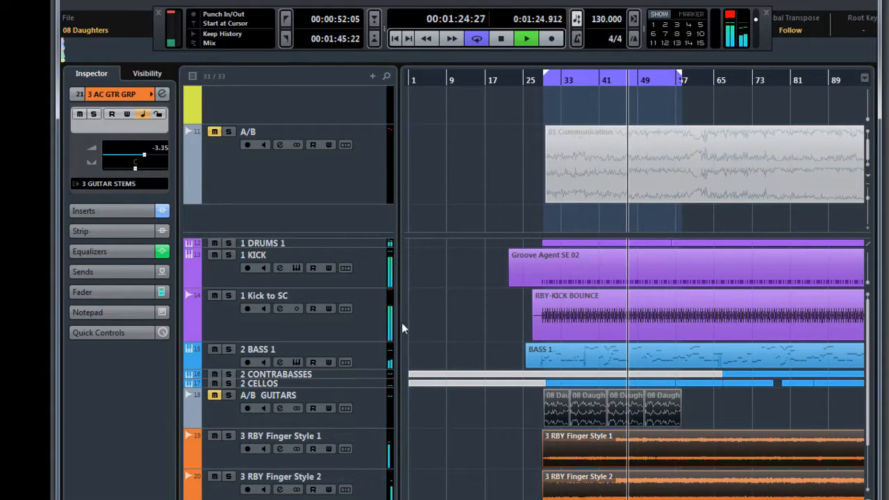
left_click(224, 274)
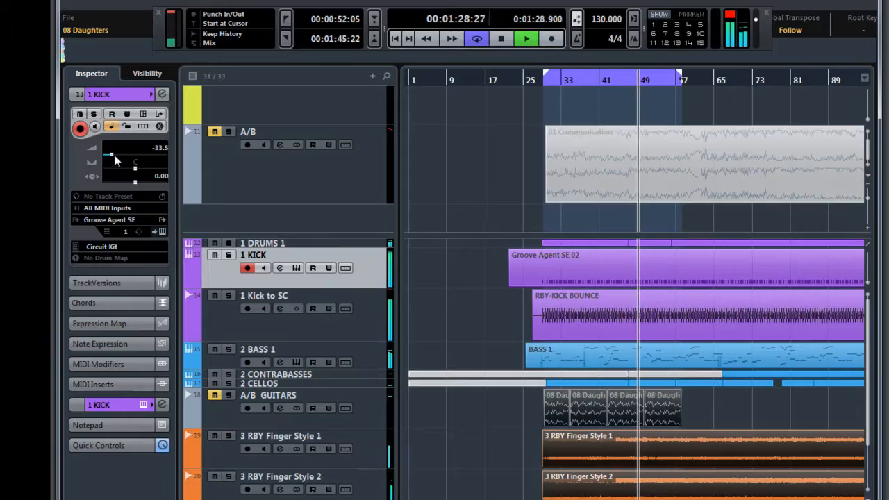
left_click_drag(111, 153, 109, 154)
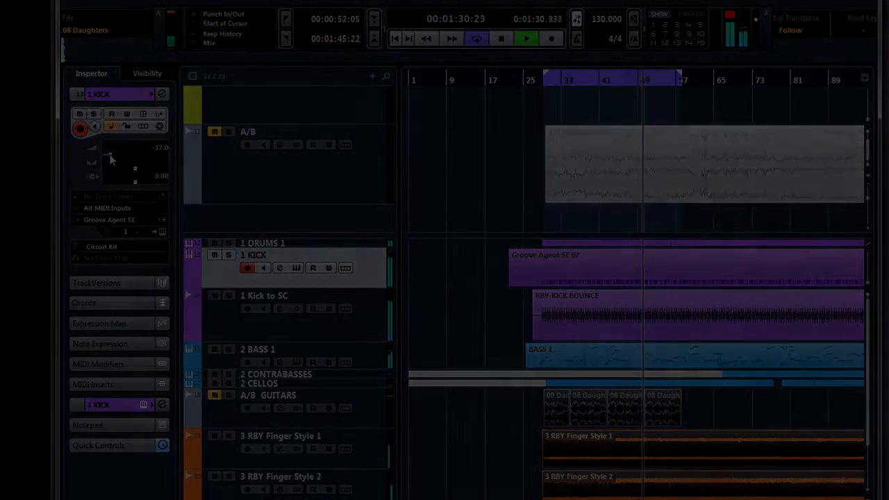